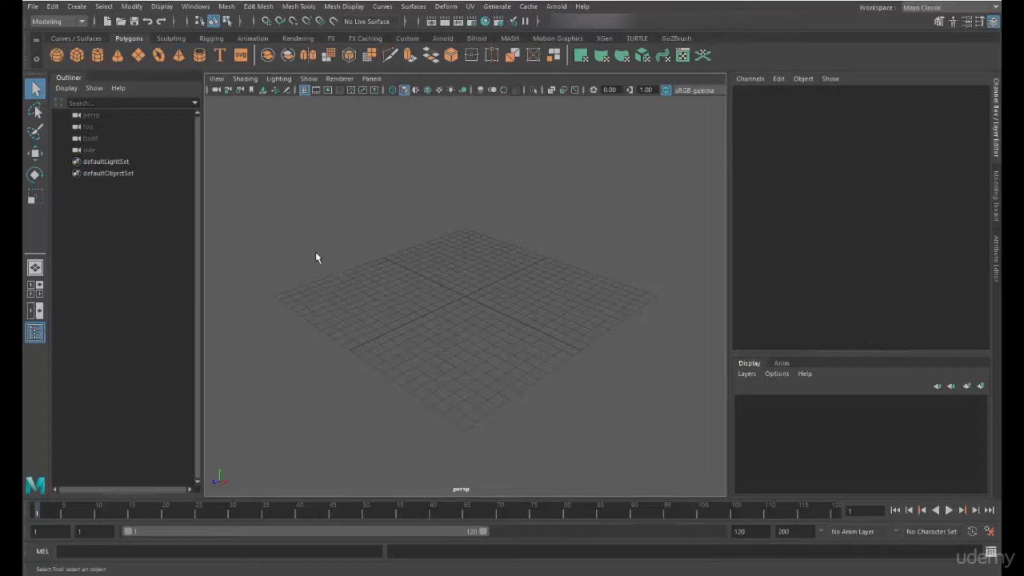
- Switch the workspace to Modeling - Expert
click(918, 15)
click(918, 18)
click(927, 7)
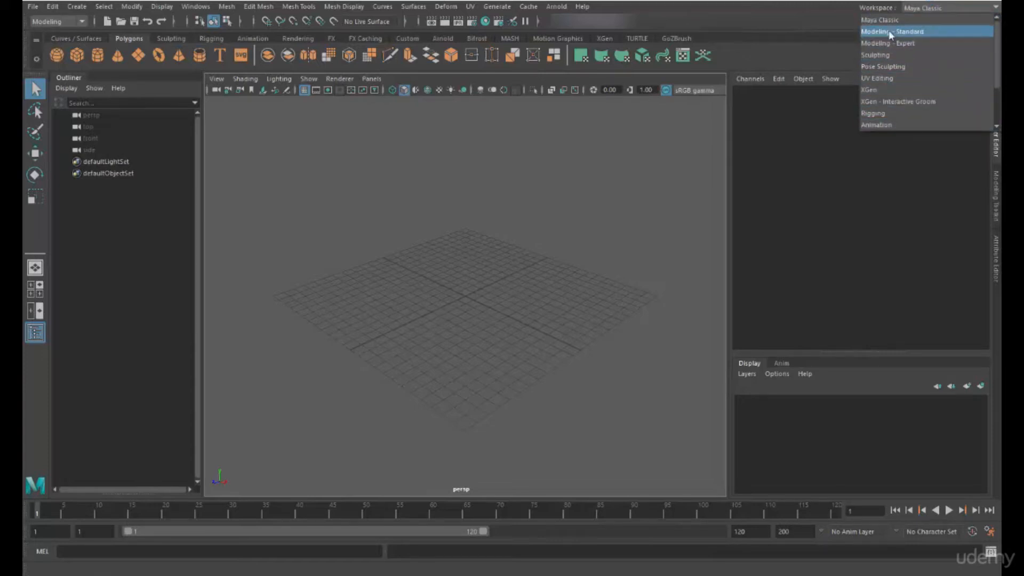
click(887, 44)
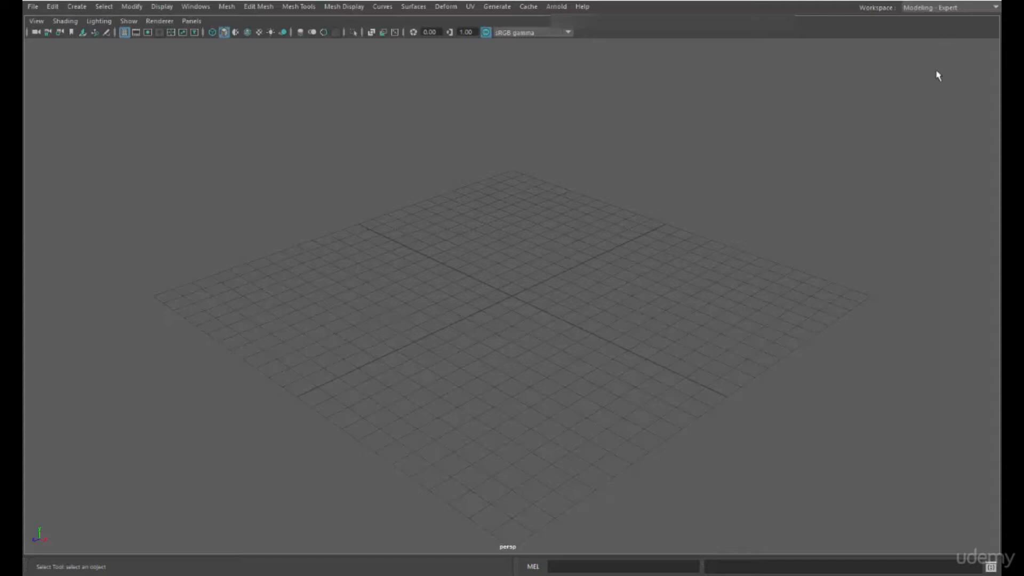
- Return to the Maya Classic workspace for comparison and reapply Modeling - Expert
click(938, 8)
click(934, 20)
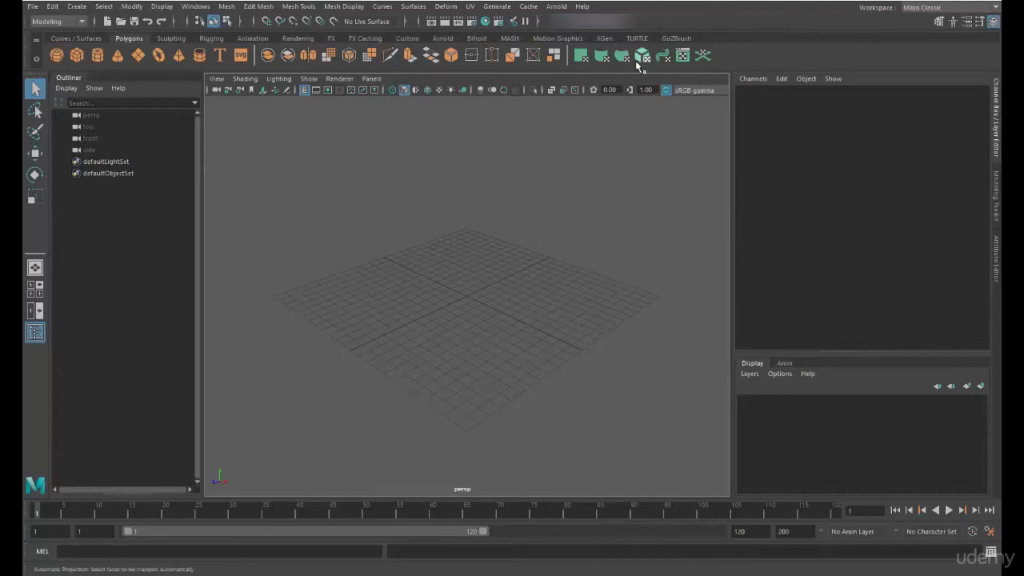
click(925, 10)
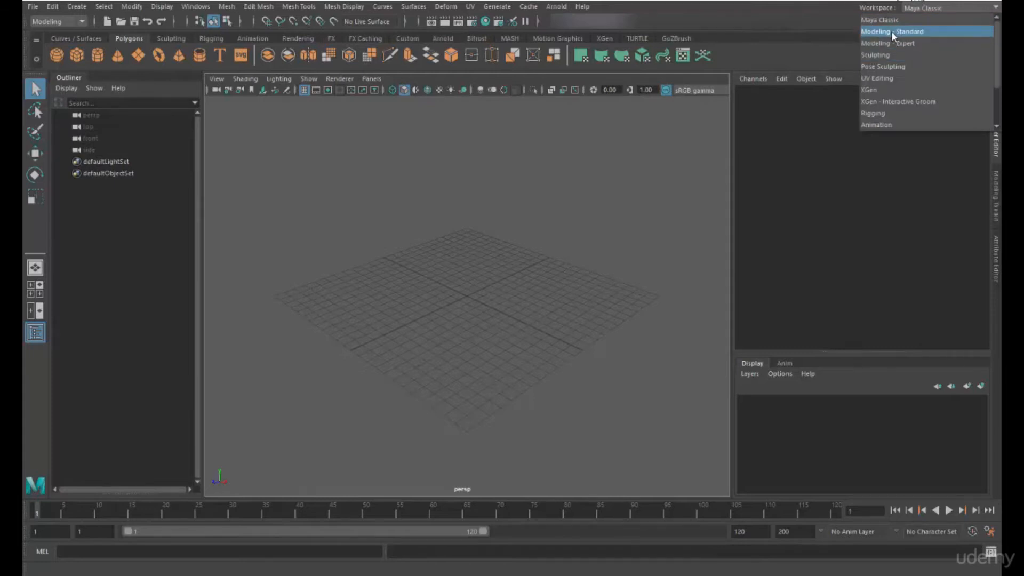
click(889, 40)
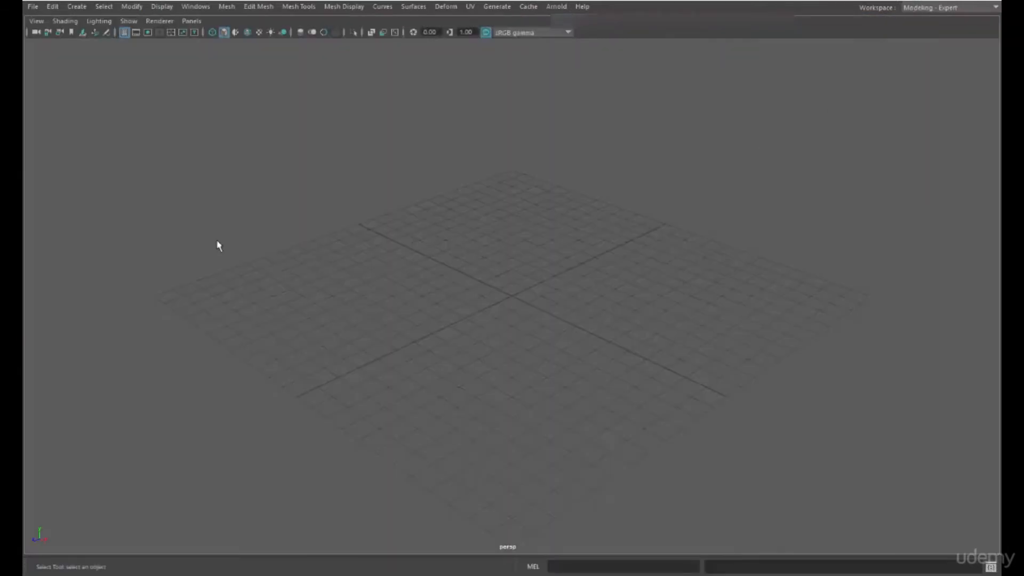
- Examine the main menu commands, then bring up the hotbox and inspect the options in its center, upper, lower and left zones
click(33, 6)
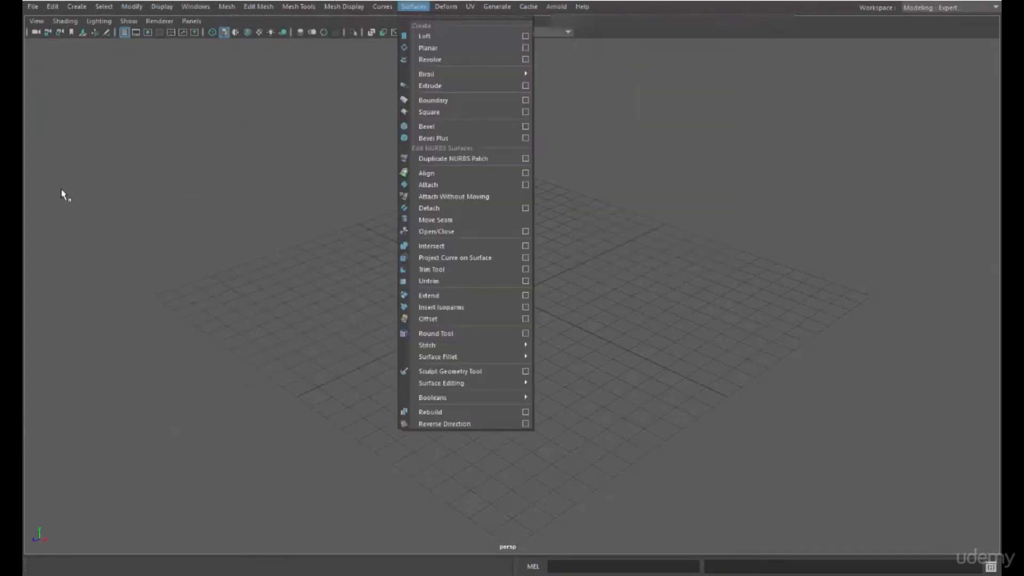
click(69, 208)
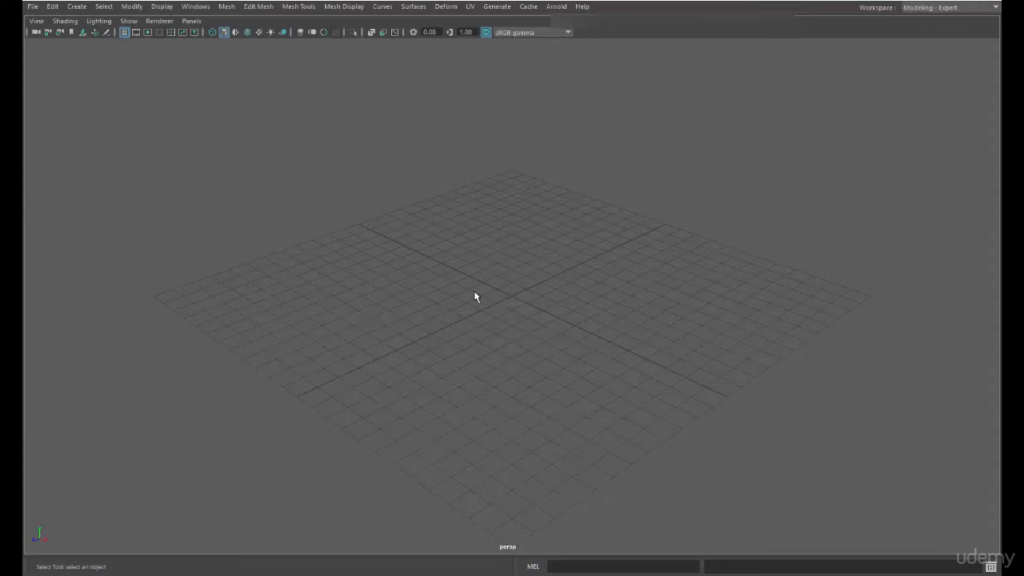
key(space)
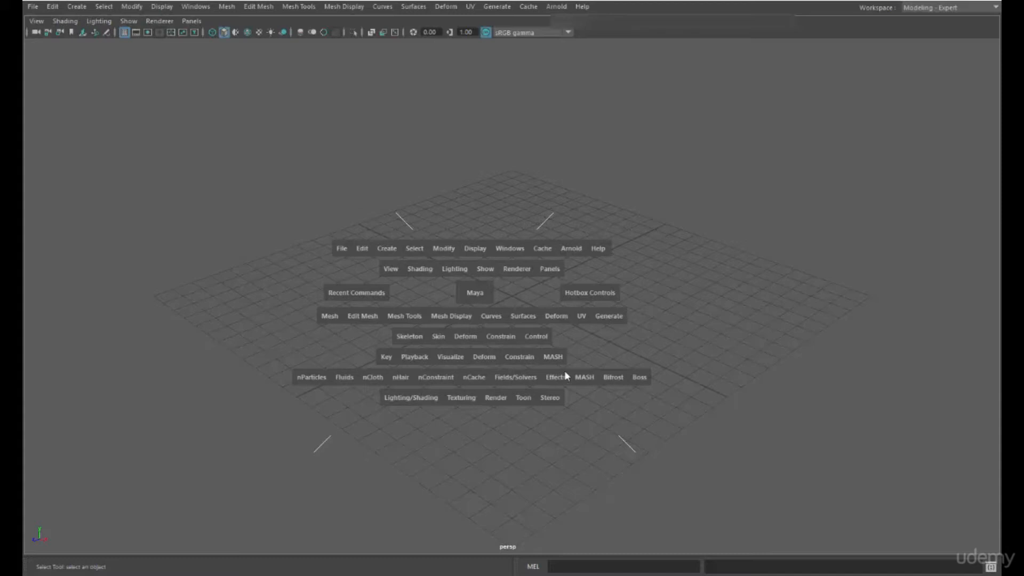
click(474, 292)
mouse_move(476, 296)
mouse_down()
mouse_move(475, 268)
mouse_move(404, 294)
mouse_move(528, 305)
mouse_move(476, 325)
mouse_move(482, 287)
mouse_move(483, 299)
mouse_move(429, 292)
mouse_move(470, 262)
mouse_move(476, 322)
mouse_move(478, 283)
mouse_up()
mouse_move(481, 182)
mouse_down()
mouse_move(409, 184)
mouse_move(625, 148)
mouse_move(423, 178)
mouse_move(507, 232)
mouse_move(536, 152)
mouse_move(480, 184)
mouse_up()
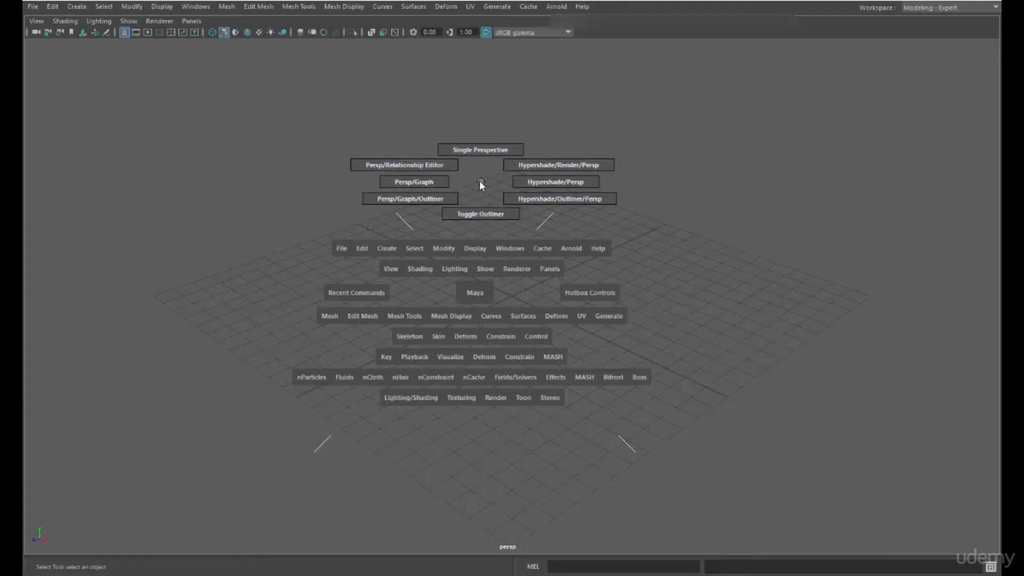
drag(480, 181, 479, 182)
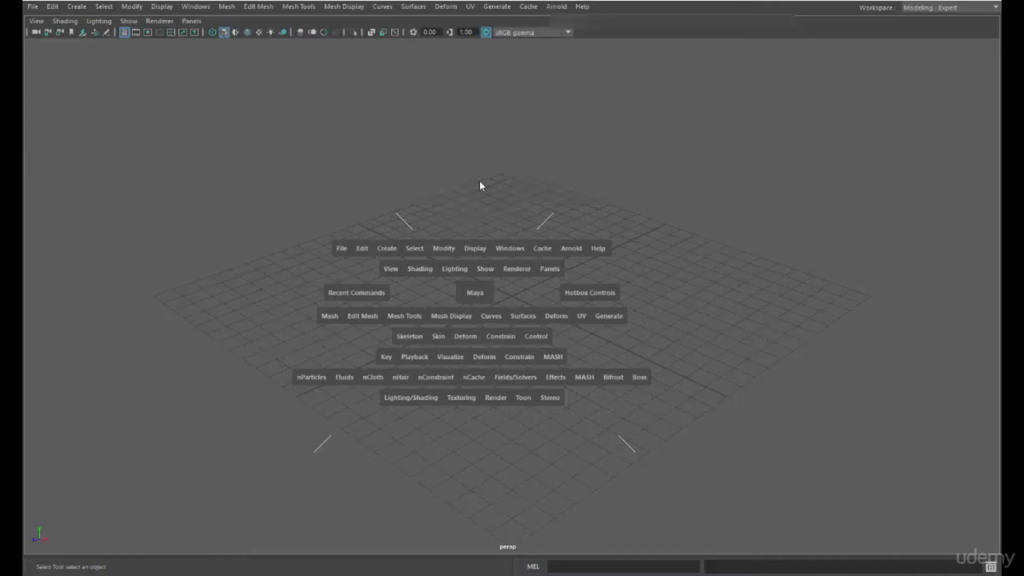
mouse_move(477, 448)
mouse_down()
mouse_move(423, 479)
mouse_move(501, 412)
mouse_move(472, 516)
mouse_move(466, 424)
mouse_move(477, 448)
mouse_move(450, 427)
mouse_move(443, 482)
mouse_move(474, 480)
mouse_move(479, 447)
mouse_up()
mouse_move(245, 314)
mouse_down()
mouse_move(245, 347)
mouse_move(235, 229)
mouse_move(265, 366)
mouse_move(249, 287)
mouse_move(236, 360)
mouse_move(282, 287)
mouse_move(247, 310)
mouse_up()
- Use the hotbox to show the floating Tool Box and the Status Line in turn, closing each window again
drag(734, 305, 772, 324)
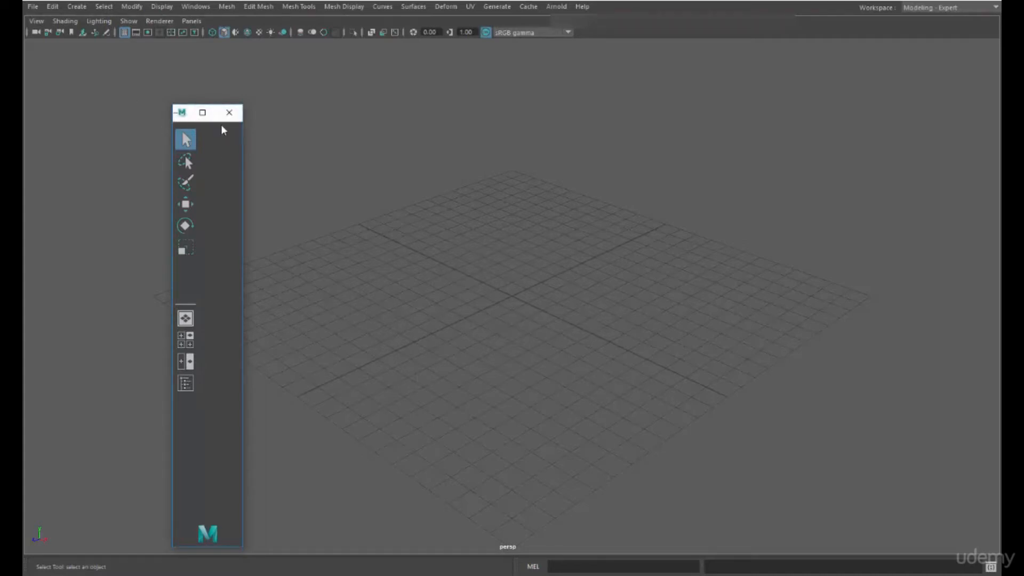
click(229, 112)
key(space)
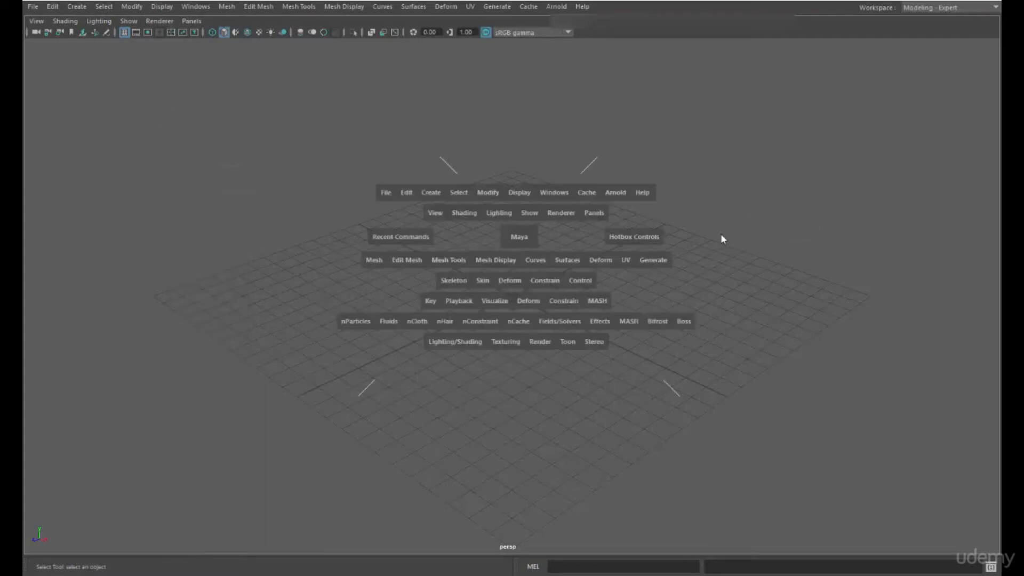
click(734, 241)
drag(733, 238, 770, 219)
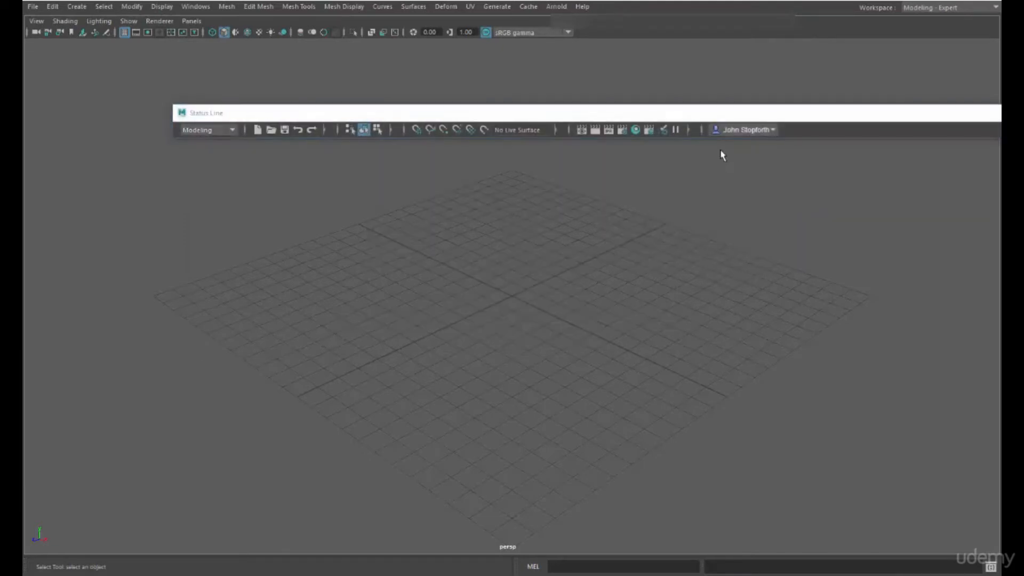
drag(699, 113, 548, 140)
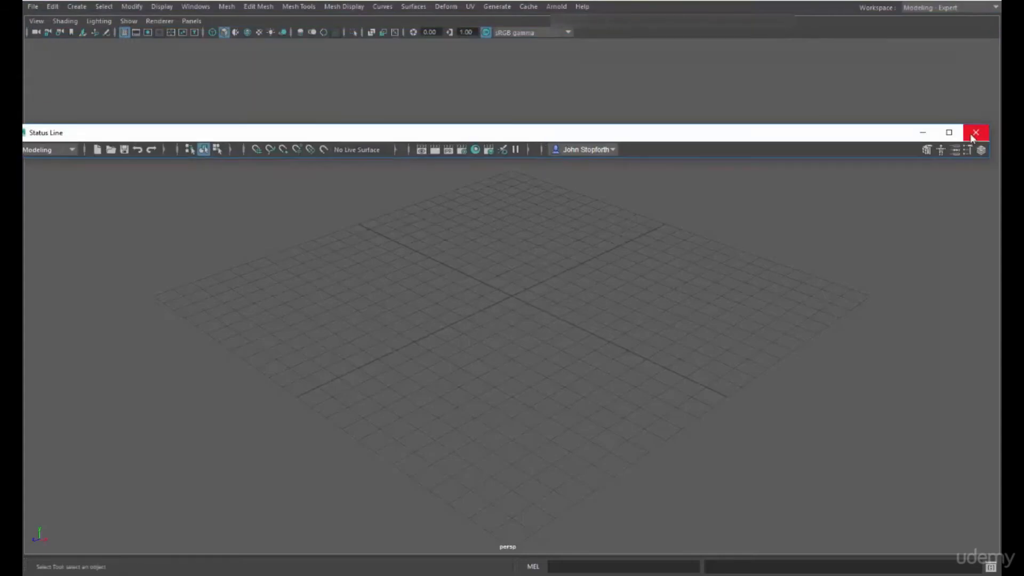
click(975, 134)
key(space)
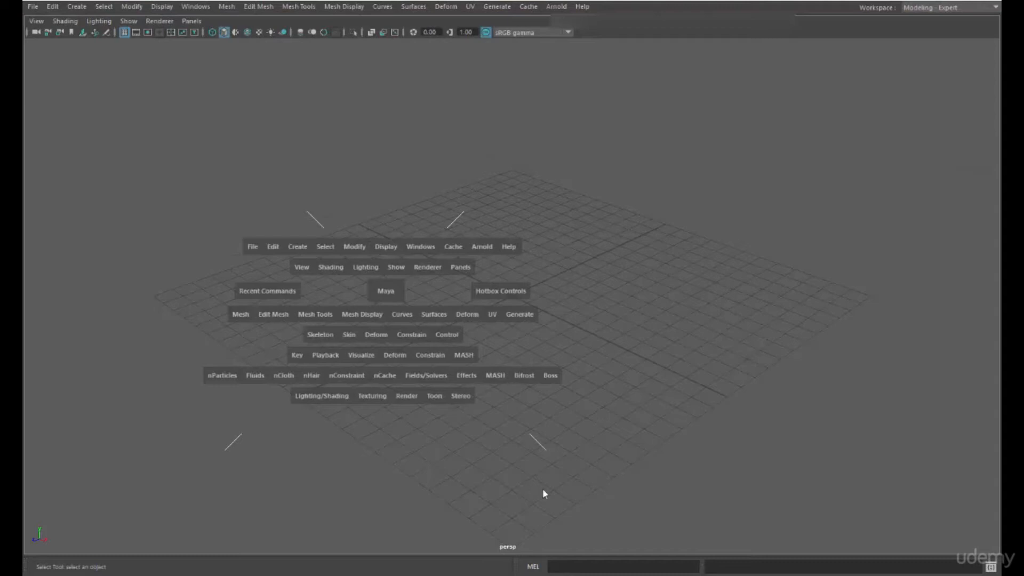
- Restore the Maya Classic workspace and create a polygon cube at the origin
click(949, 9)
click(920, 20)
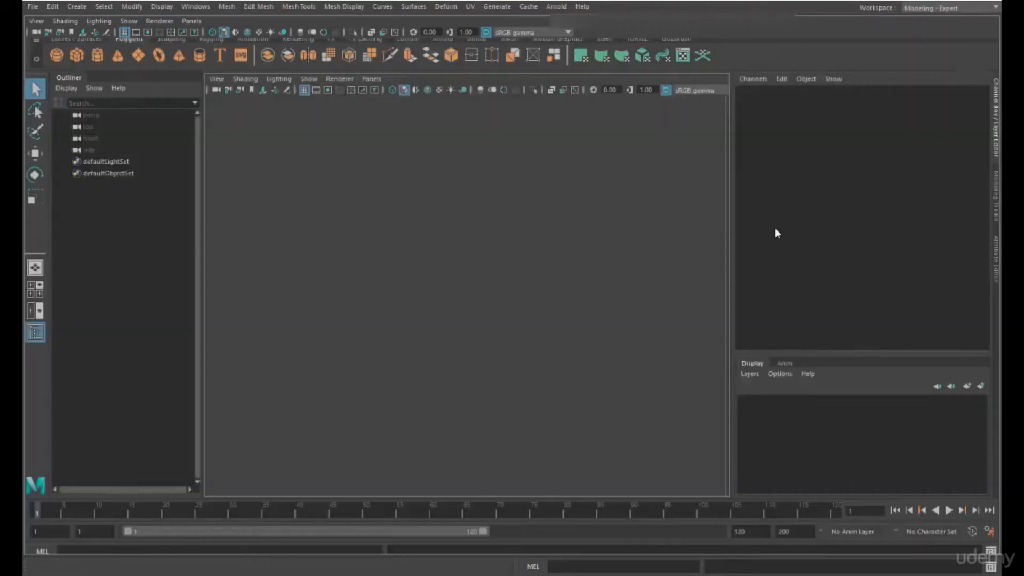
click(74, 56)
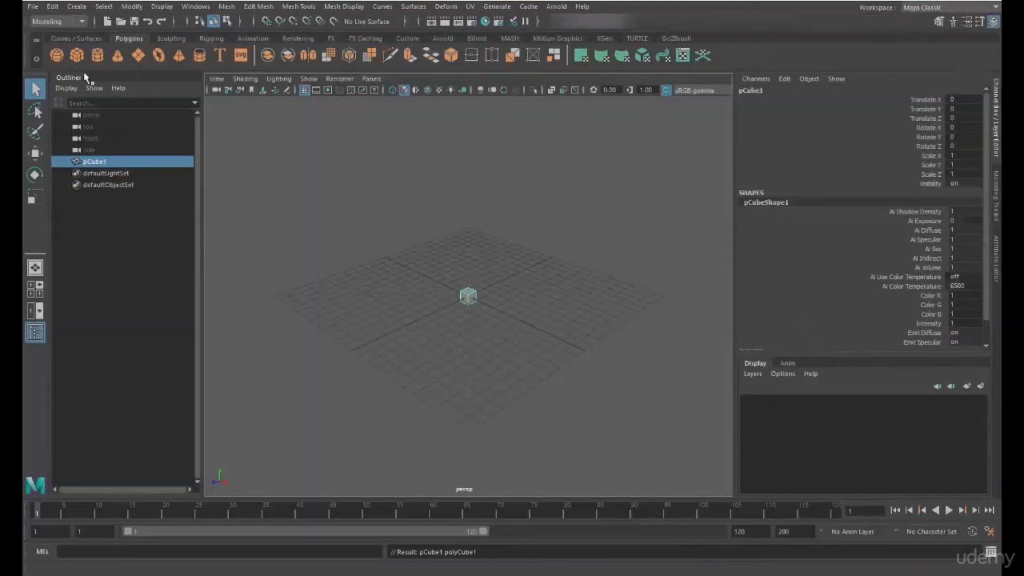
scroll(462, 327, up, 5)
scroll(461, 328, up, 3)
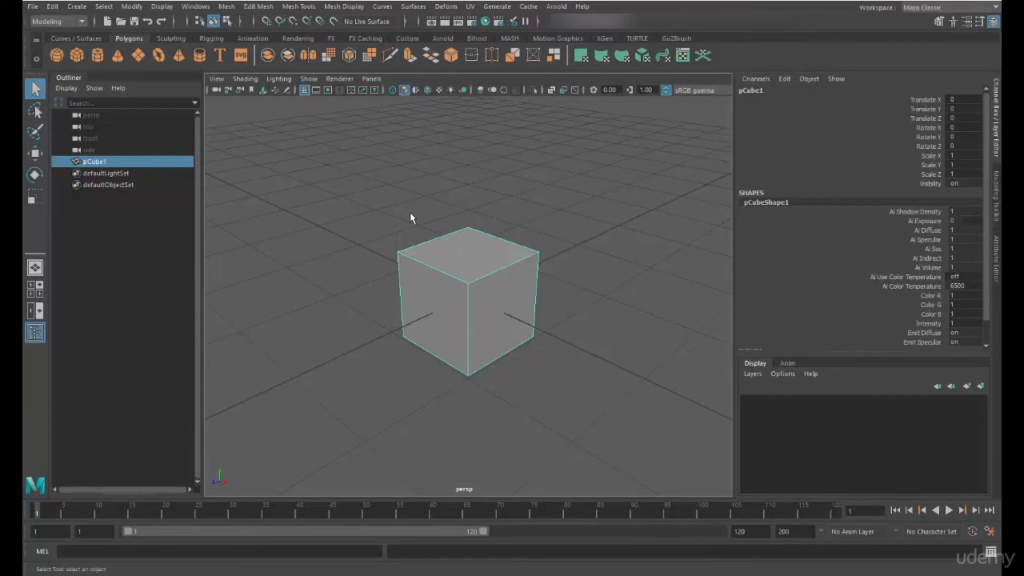
- Inspect the component modes offered by the polygon cube's marking menu
right_click(468, 255)
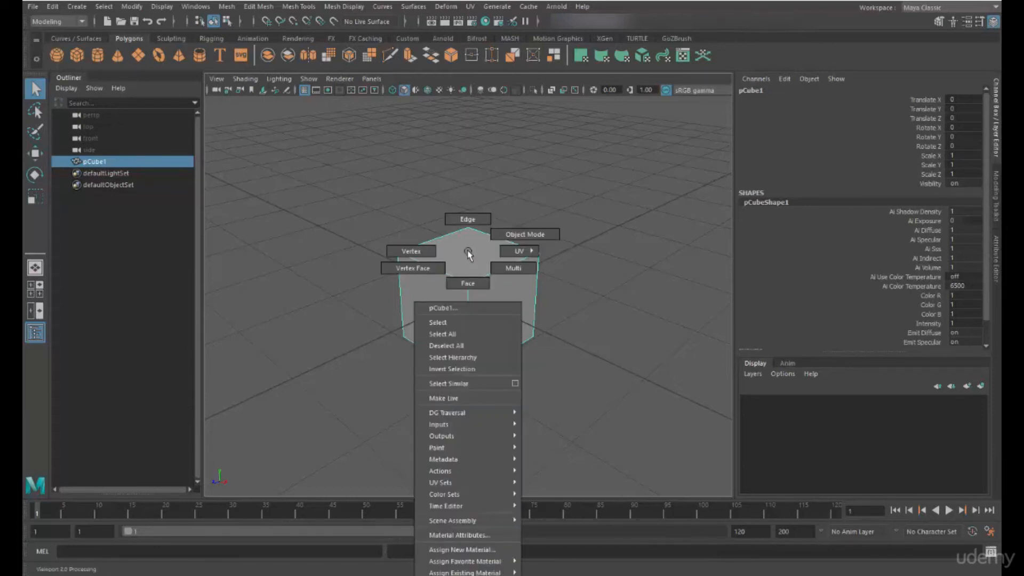
right_click(469, 255)
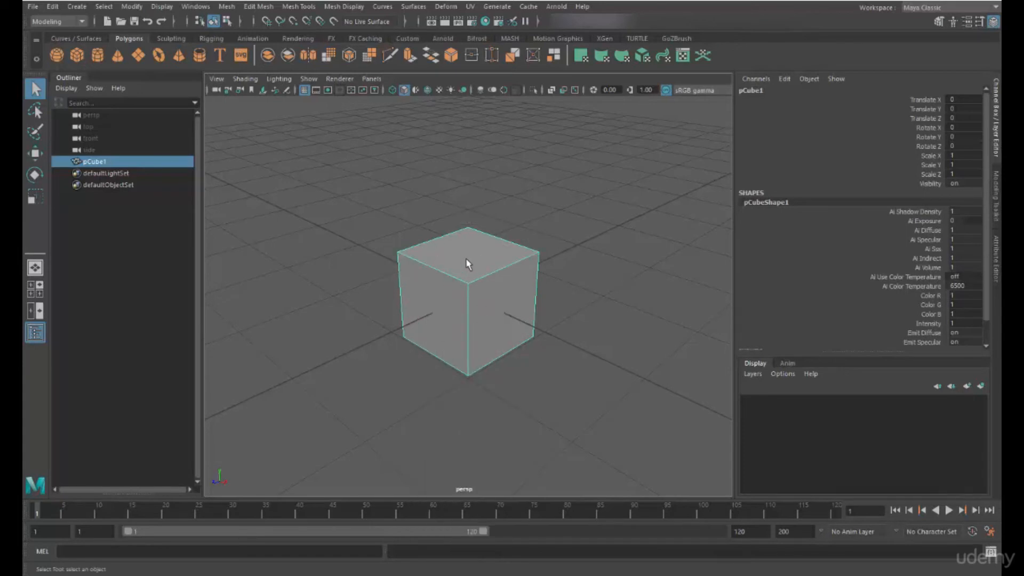
right_click(471, 252)
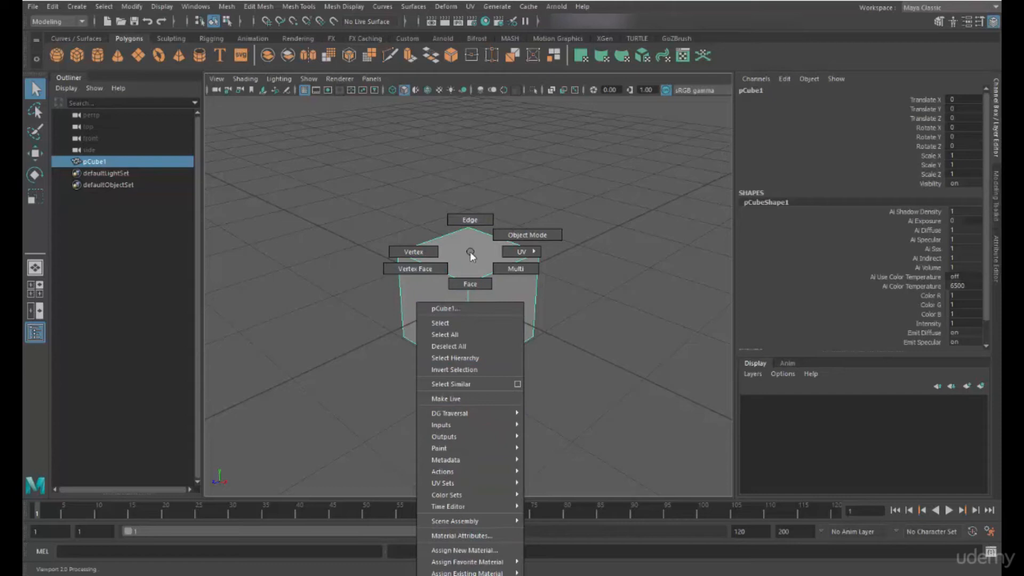
right_drag(469, 252, 470, 252)
- Create a NURBS cube and move it about 1.5 units along X, beside the polygon cube
click(96, 40)
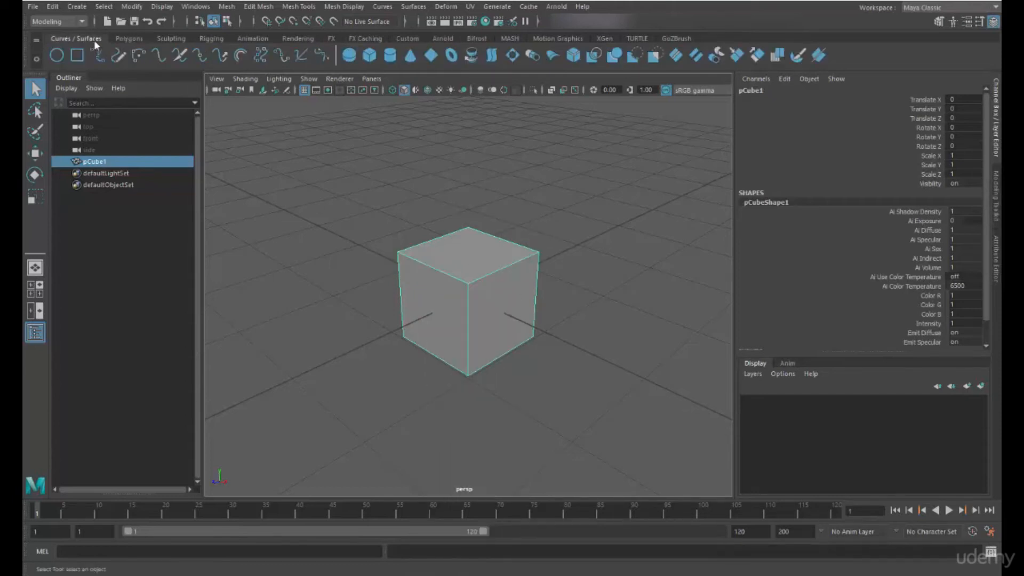
click(371, 60)
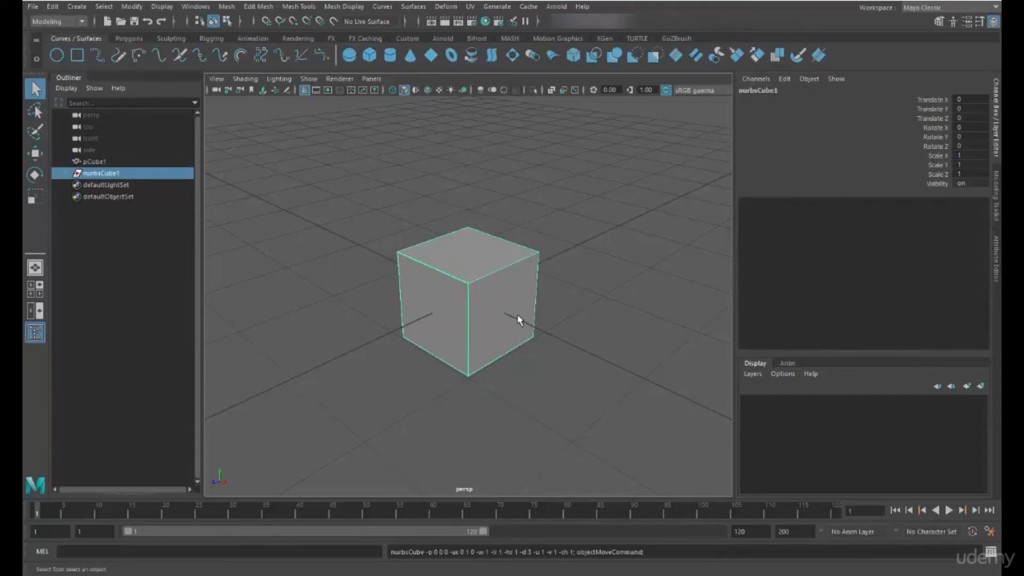
key(w)
drag(513, 317, 580, 239)
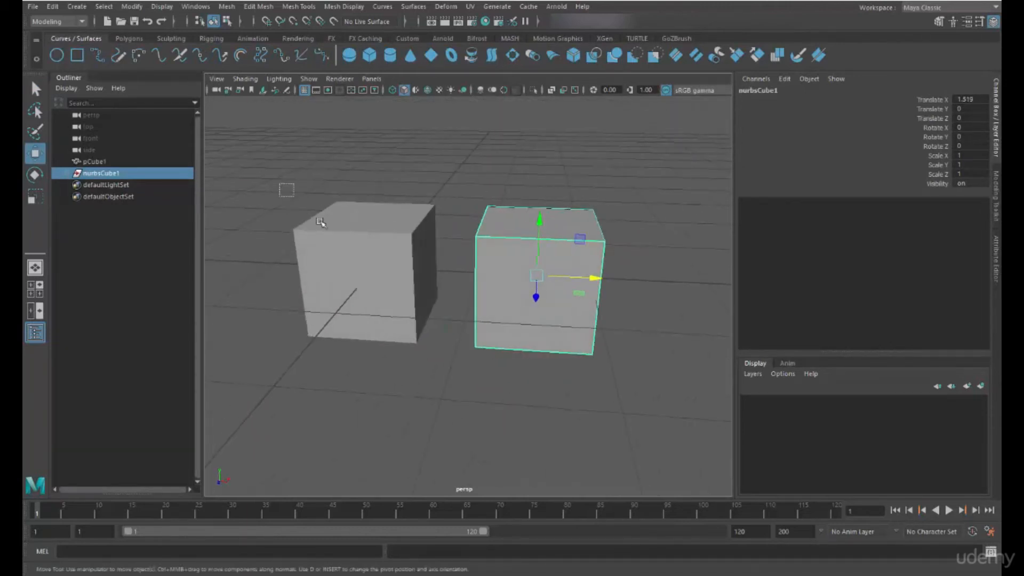
- Select the whole NURBS cube and inspect the component modes in its marking menu
click(306, 209)
click(536, 247)
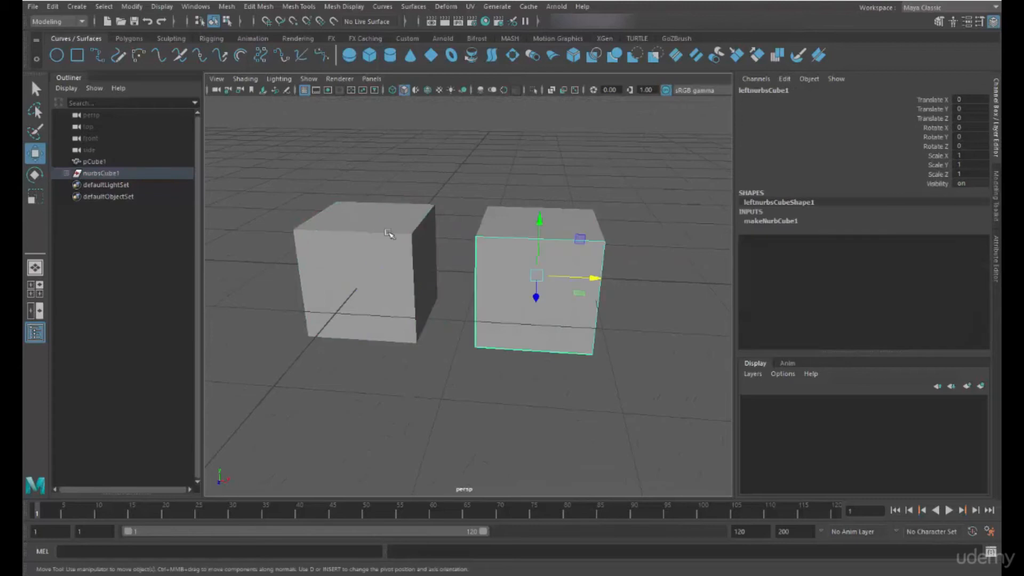
click(89, 173)
right_click(547, 224)
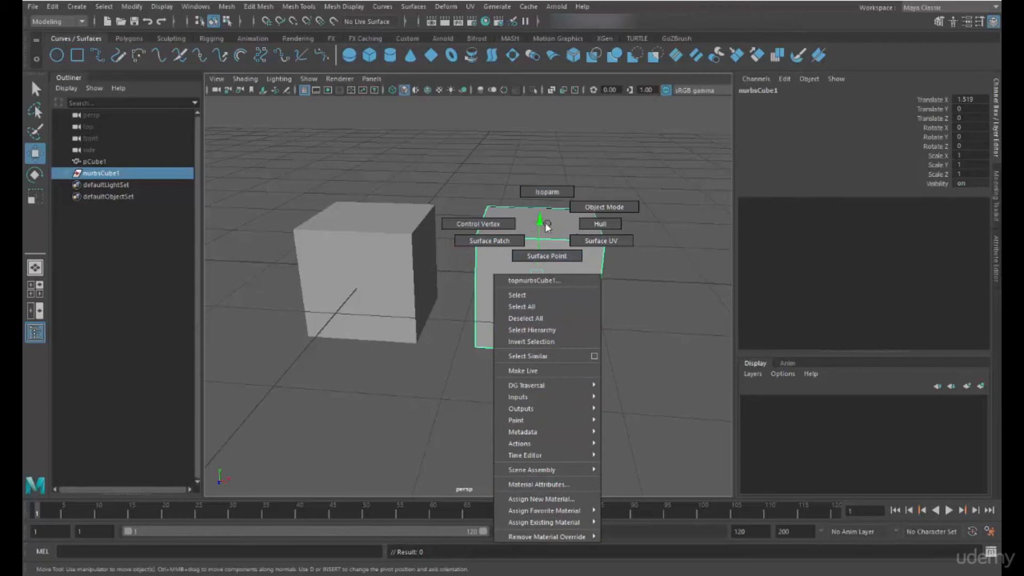
alt+drag(605, 293, 577, 298)
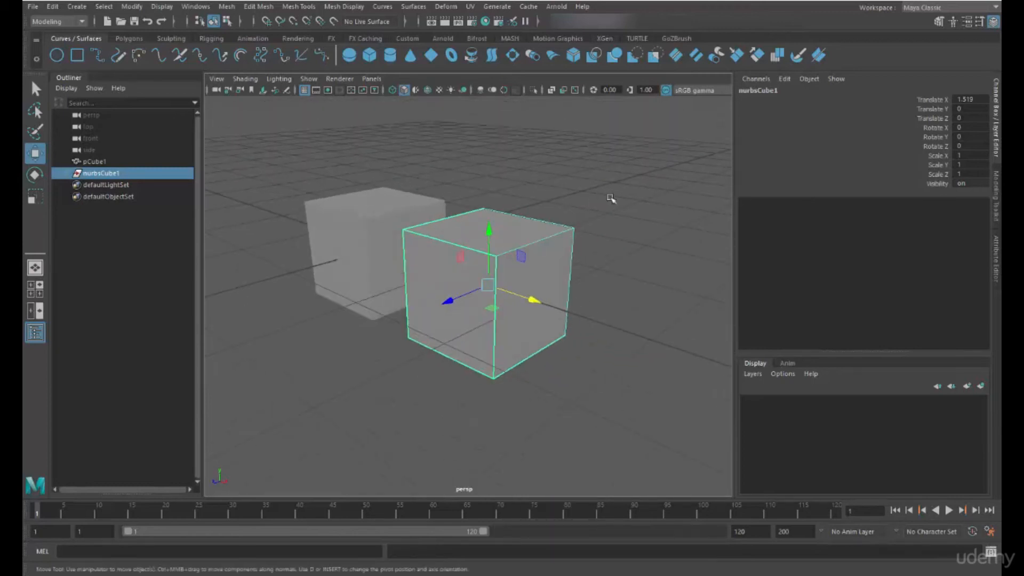
alt+middle_drag(594, 203, 630, 224)
- Look through the Edit Mesh commands, then select the polygon cube and inspect its modeling tools marking menu
click(195, 6)
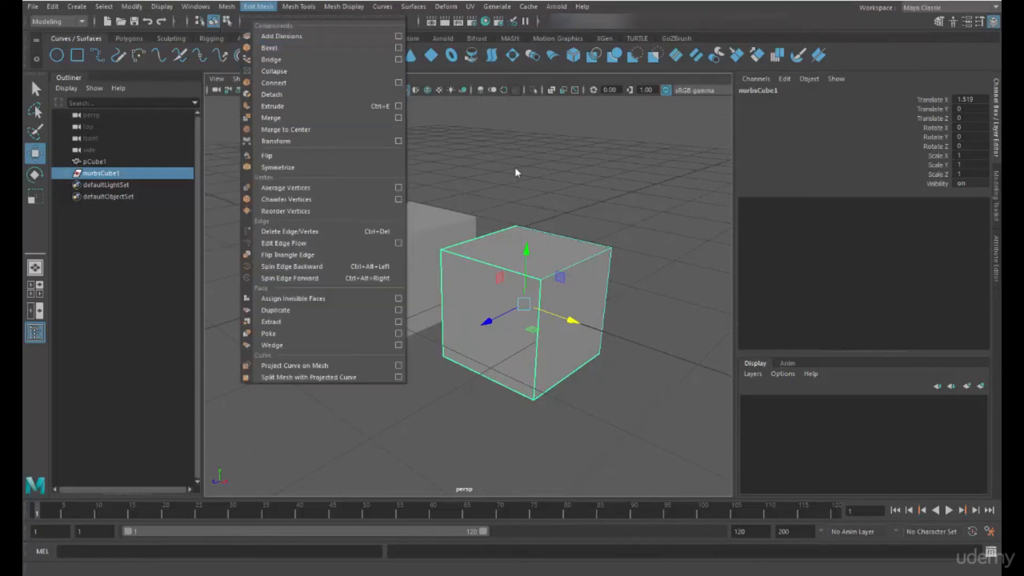
alt+drag(486, 155, 512, 162)
click(360, 216)
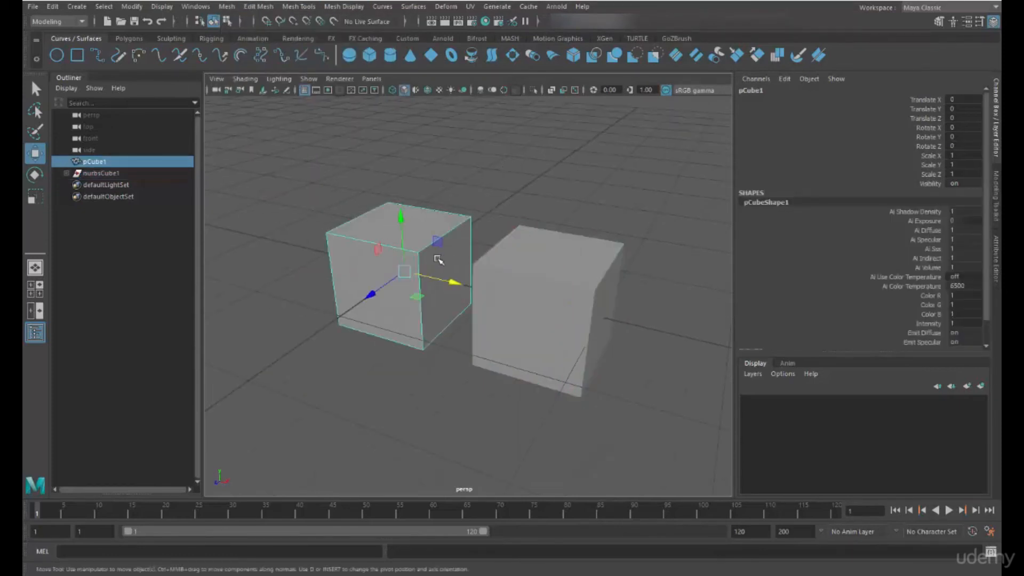
mouse_move(431, 220)
shift+right_down()
mouse_move(408, 210)
mouse_move(384, 249)
mouse_move(410, 220)
mouse_move(430, 219)
shift+right_up()
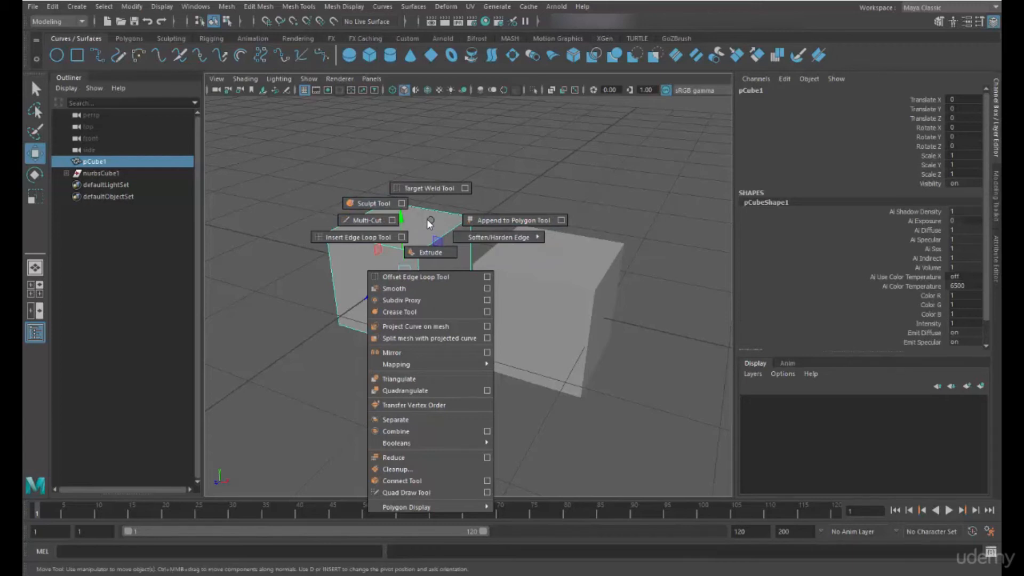
shift+right_drag(430, 222, 431, 221)
- Select the NURBS cube's top surface and inspect the polygon primitive creation marking menu in empty space
shift+right_drag(579, 265, 578, 265)
click(578, 265)
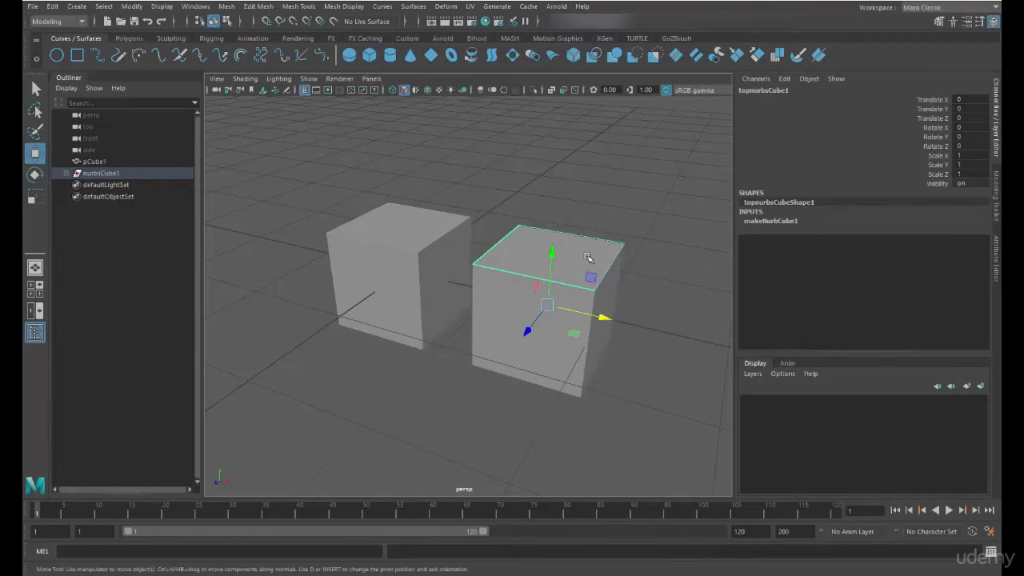
shift+right_click(647, 204)
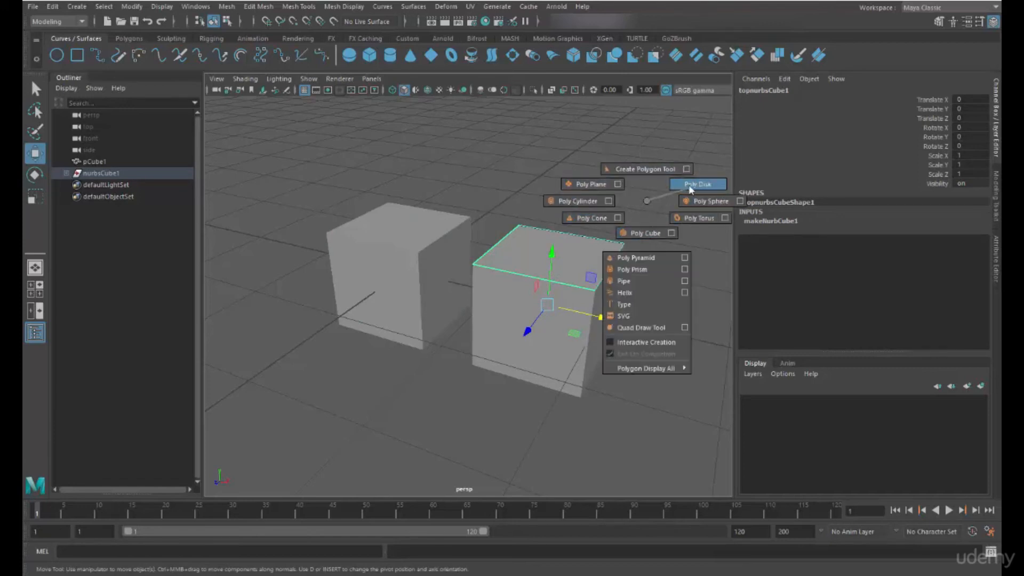
- Compare the tool marking menus of the polygon cube and the NURBS cube's top surface
click(394, 229)
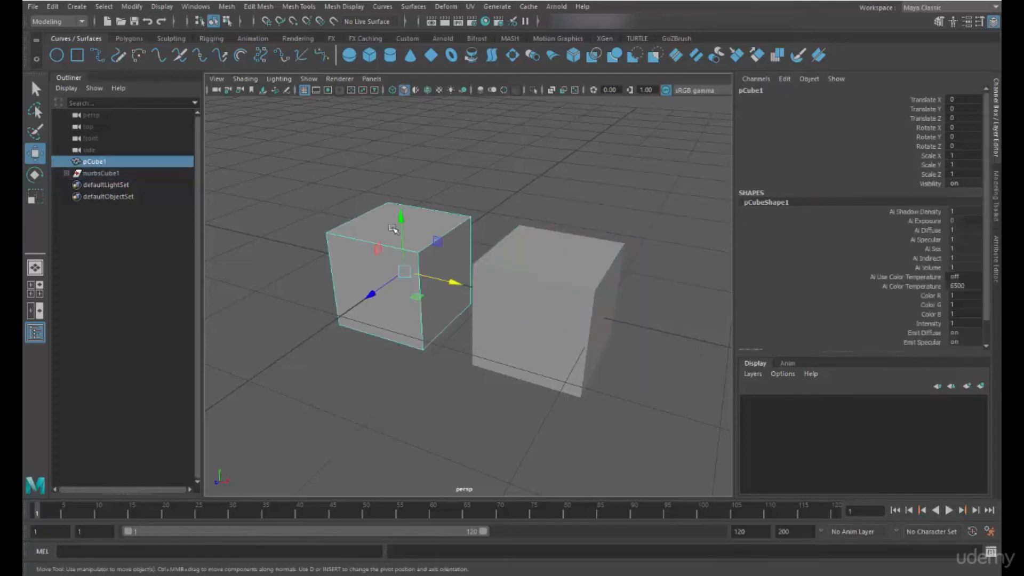
shift+right_click(409, 226)
click(523, 259)
click(553, 265)
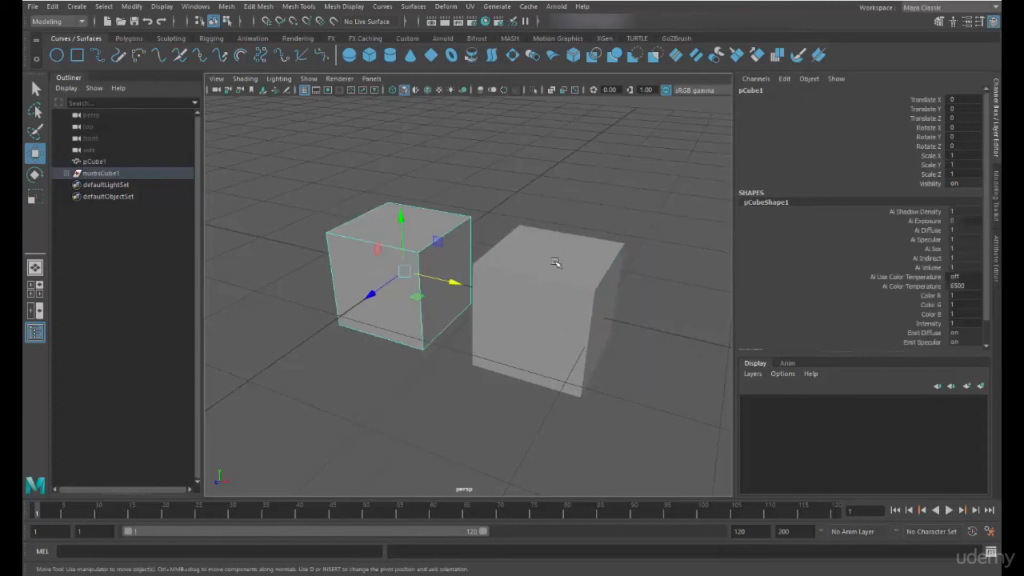
shift+right_click(567, 260)
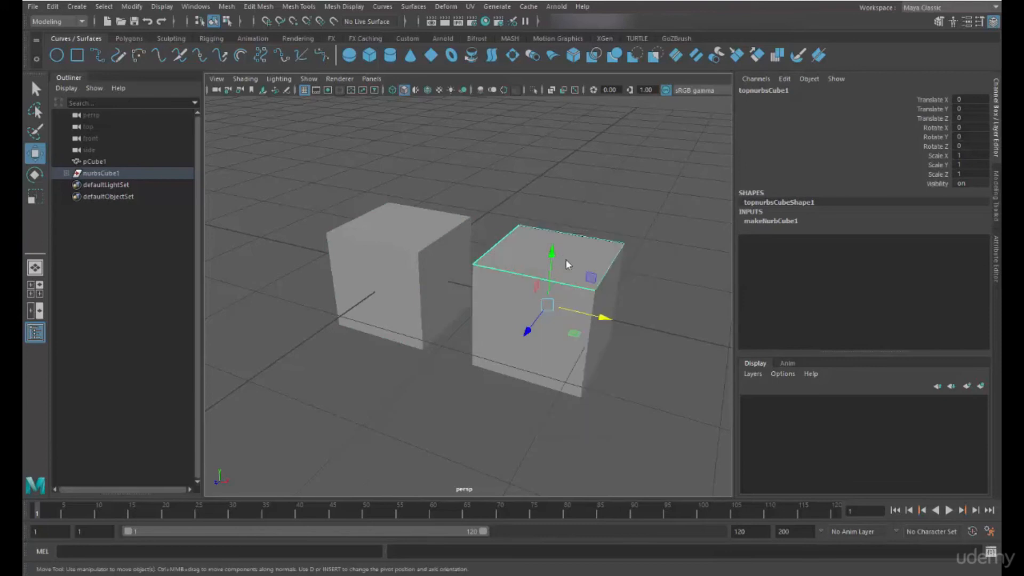
- Compare the marking menus of the polygon cube, the empty viewport space and the NURBS cube
click(440, 234)
shift+right_click(405, 225)
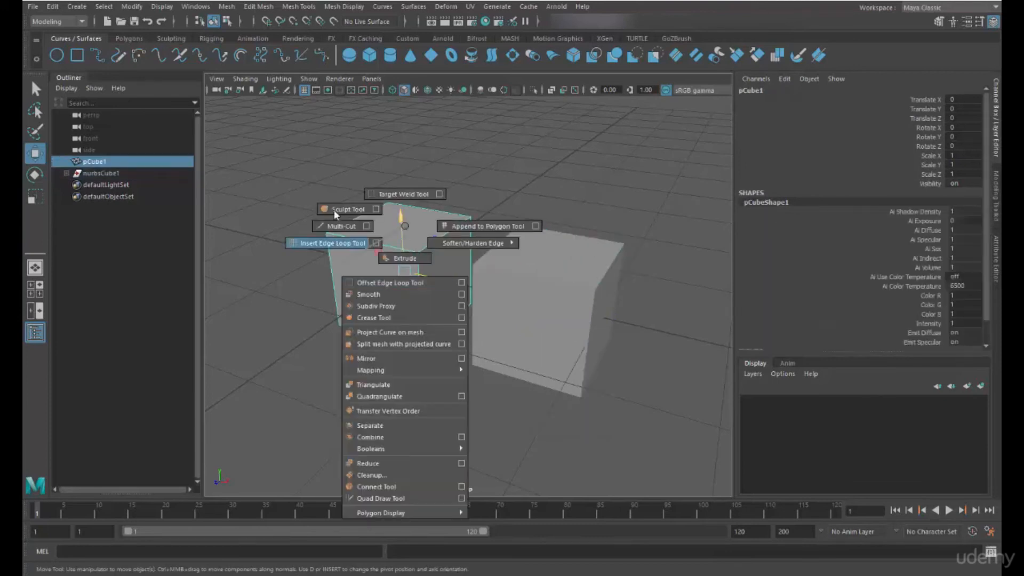
click(593, 217)
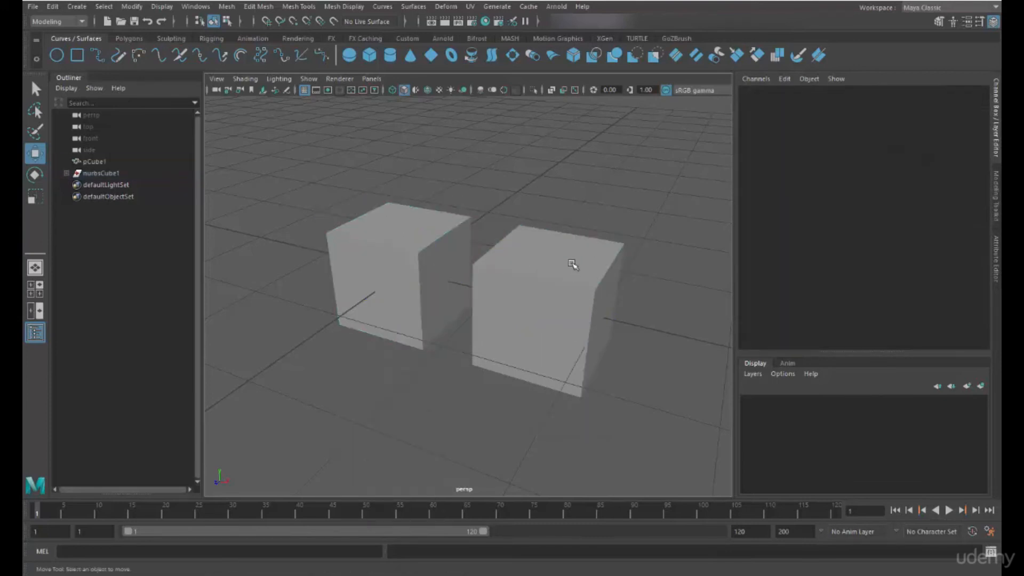
right_click(595, 207)
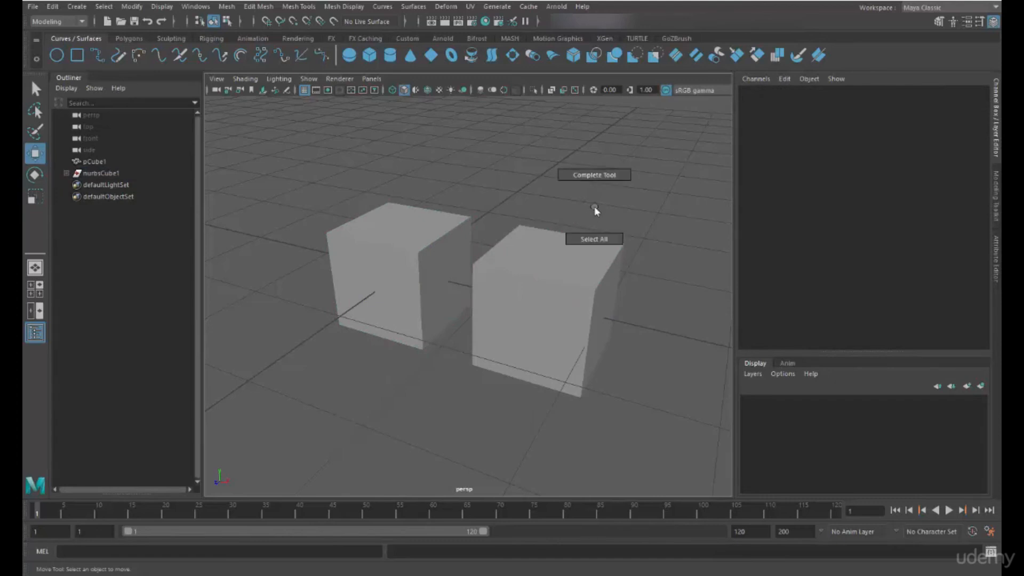
right_click(570, 274)
right_drag(607, 307, 567, 271)
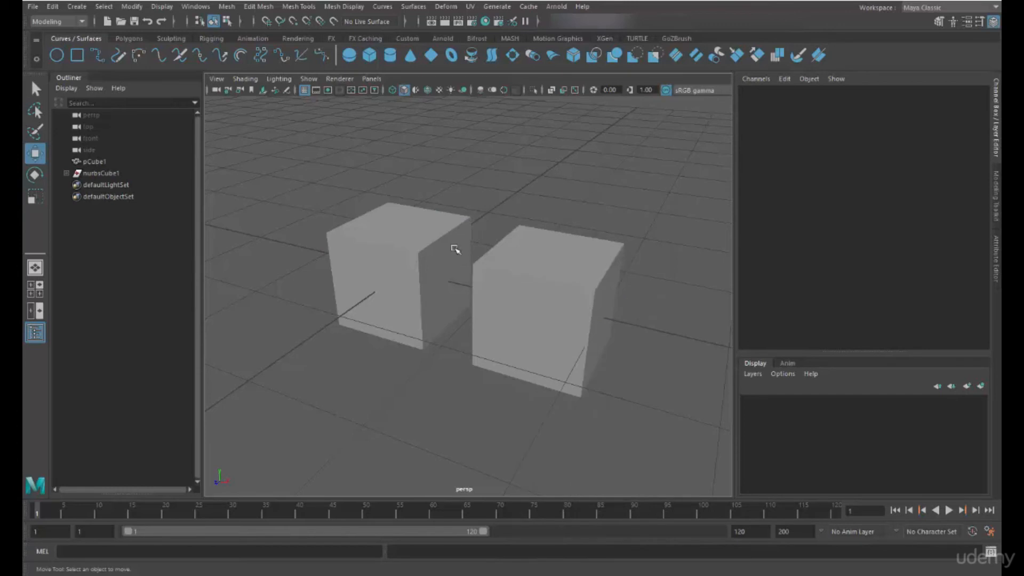
- Inspect the polygon cube's modeling tools marking menu, switch to vertex mode and select a front corner vertex of the top face
click(426, 225)
shift+right_click(425, 227)
shift+right_drag(425, 226, 336, 219)
click(311, 219)
click(416, 251)
click(341, 230)
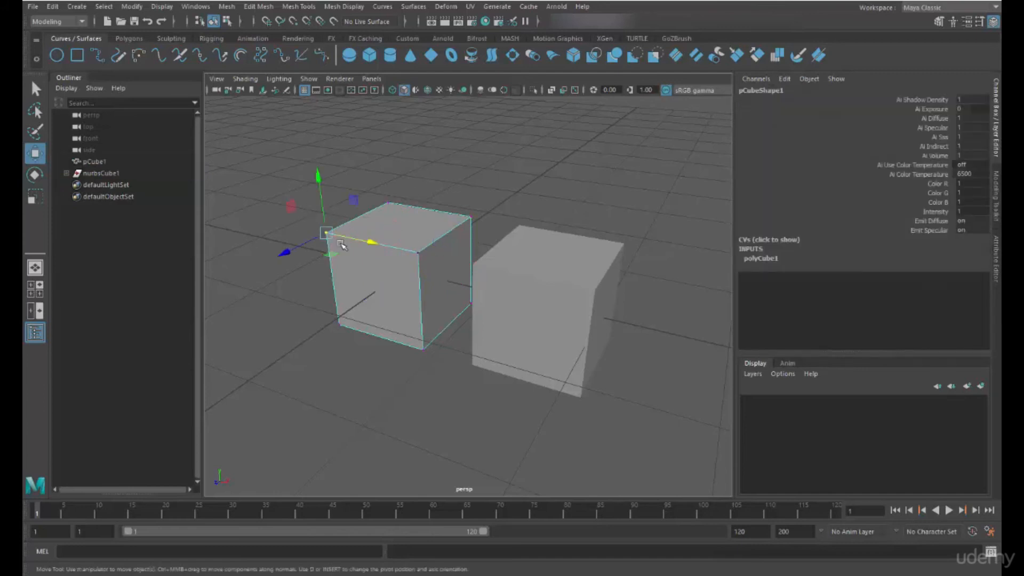
- Add the adjacent back vertex of the top face to the selection and convert the selected vertices to edges
shift+click(388, 205)
ctrl+right_click(376, 202)
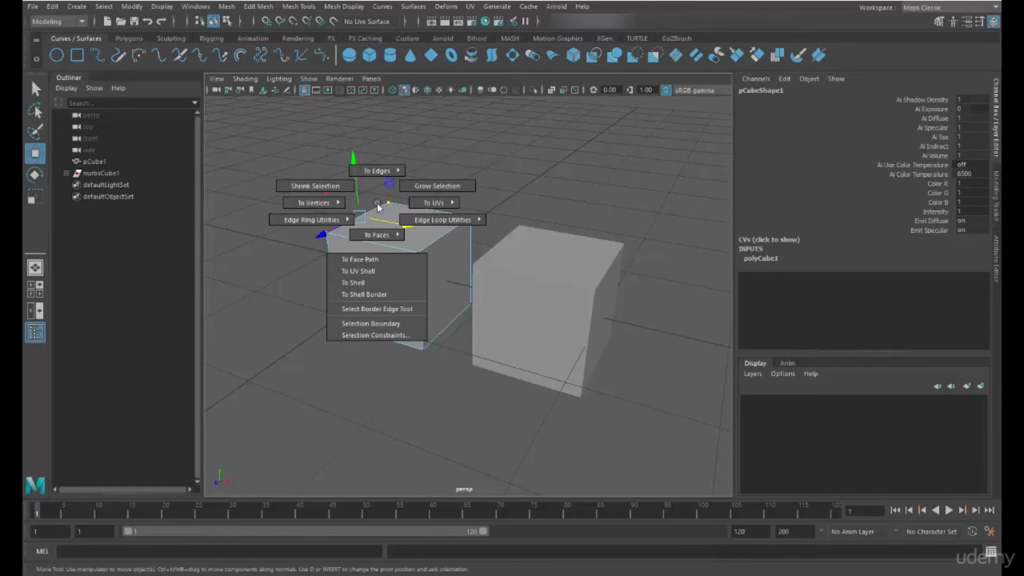
ctrl+right_drag(377, 203, 379, 139)
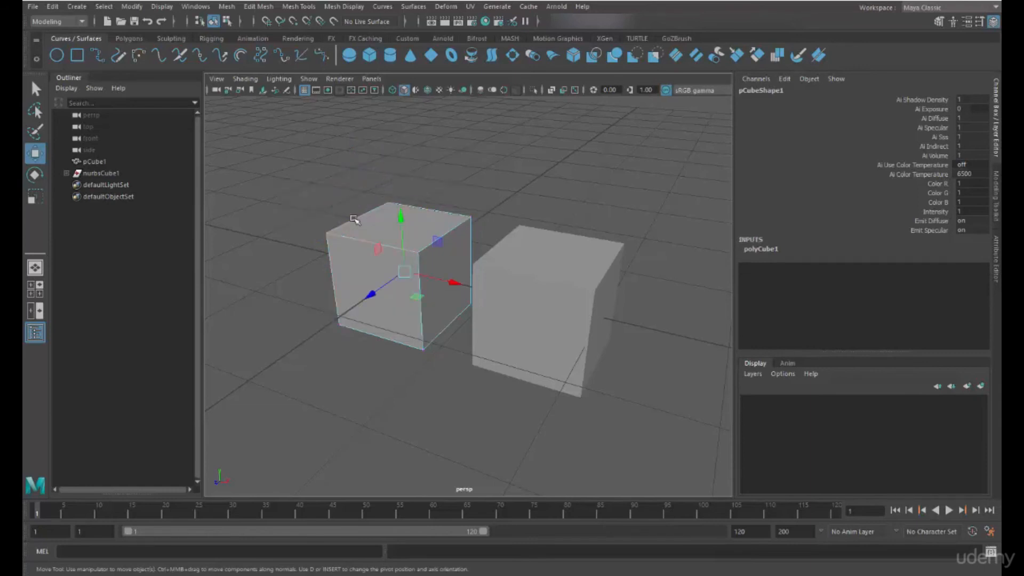
alt+drag(319, 273, 372, 300)
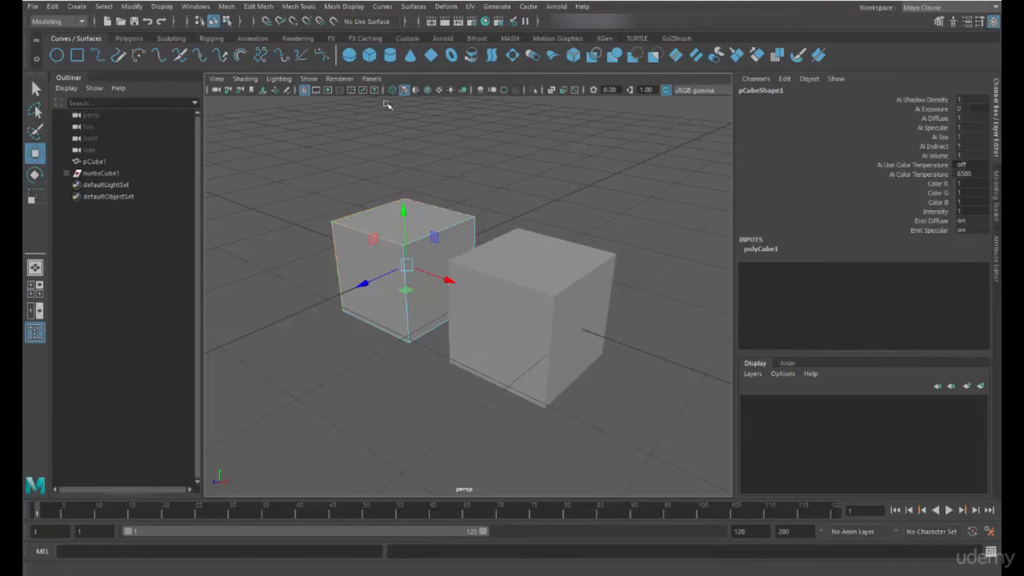
- Delete the NURBS cube from the scene
click(110, 175)
key(Delete)
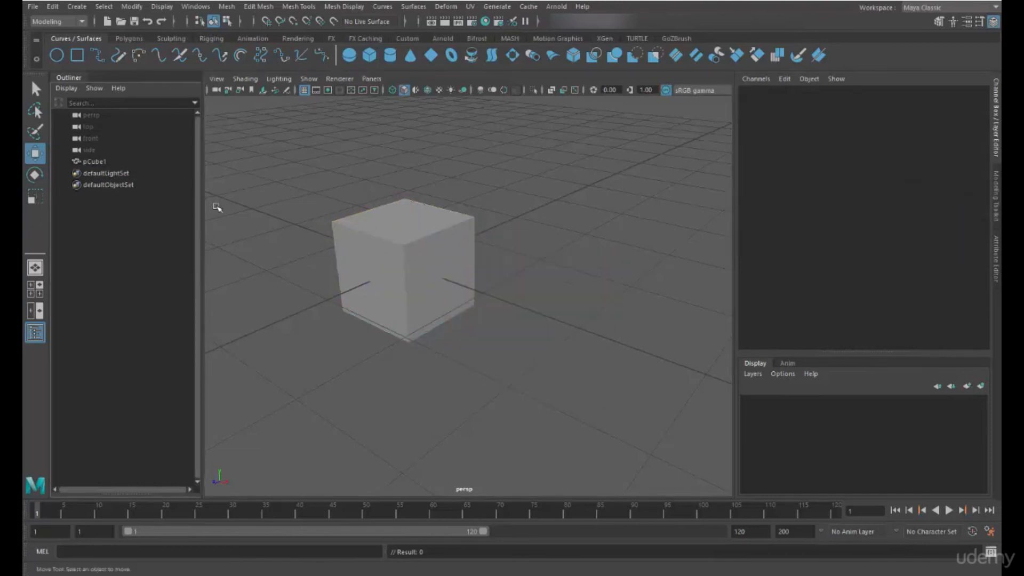
alt+drag(432, 260, 576, 272)
- Select the polygon cube and switch to the Modeling - Expert workspace
click(485, 231)
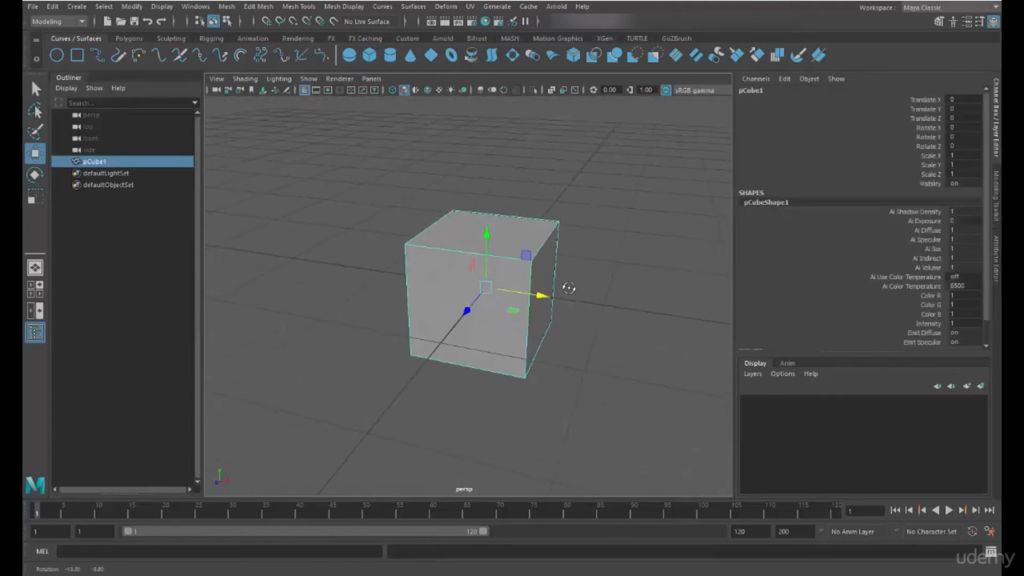
click(941, 7)
click(907, 43)
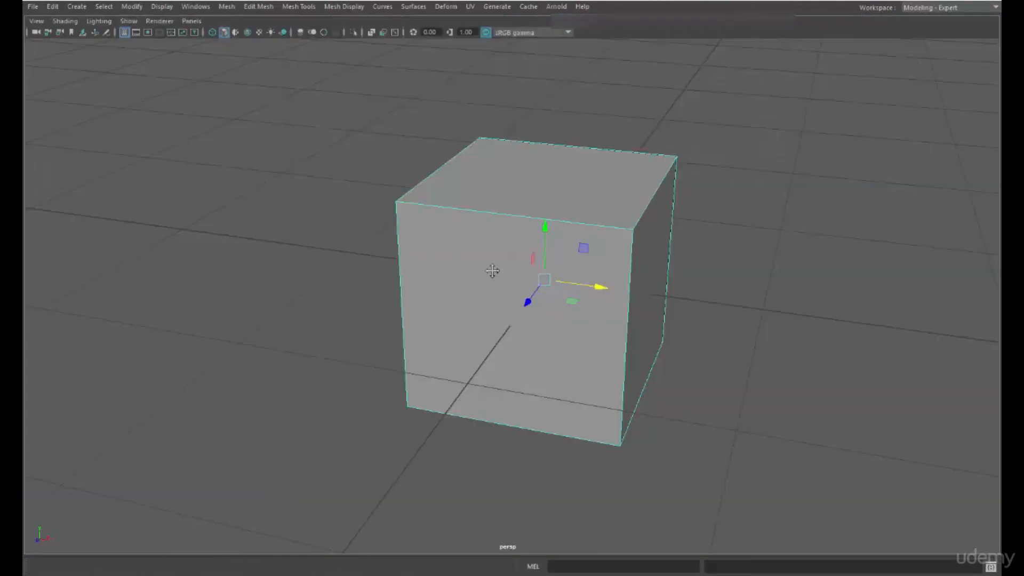
- Extrude the cube's top face with a thickness of 1.4 and an offset of -0.3
right_drag(469, 222, 474, 250)
click(469, 224)
alt+drag(710, 262, 675, 183)
shift+right_drag(634, 154, 633, 184)
mouse_move(768, 329)
mouse_down()
mouse_move(792, 330)
mouse_move(767, 330)
mouse_move(779, 331)
mouse_move(790, 312)
mouse_move(762, 333)
mouse_up()
alt+middle_drag(680, 268, 669, 341)
alt+right_drag(576, 304, 415, 295)
alt+drag(415, 294, 482, 270)
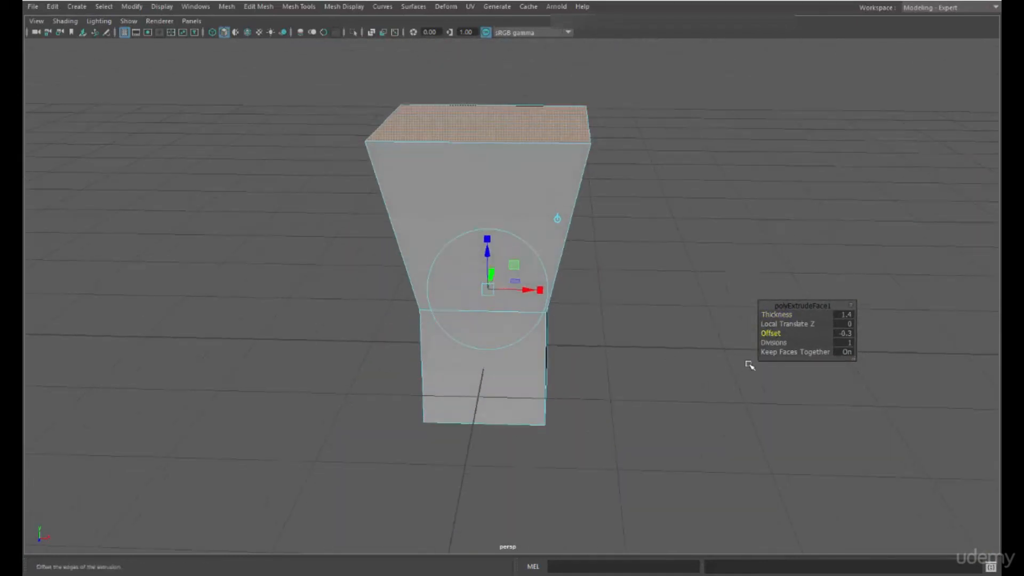
- Divide the extruded section into two segments and select all faces of that section
alt+drag(581, 301, 488, 300)
click(630, 311)
alt+drag(640, 310, 608, 299)
alt+drag(480, 246, 496, 233)
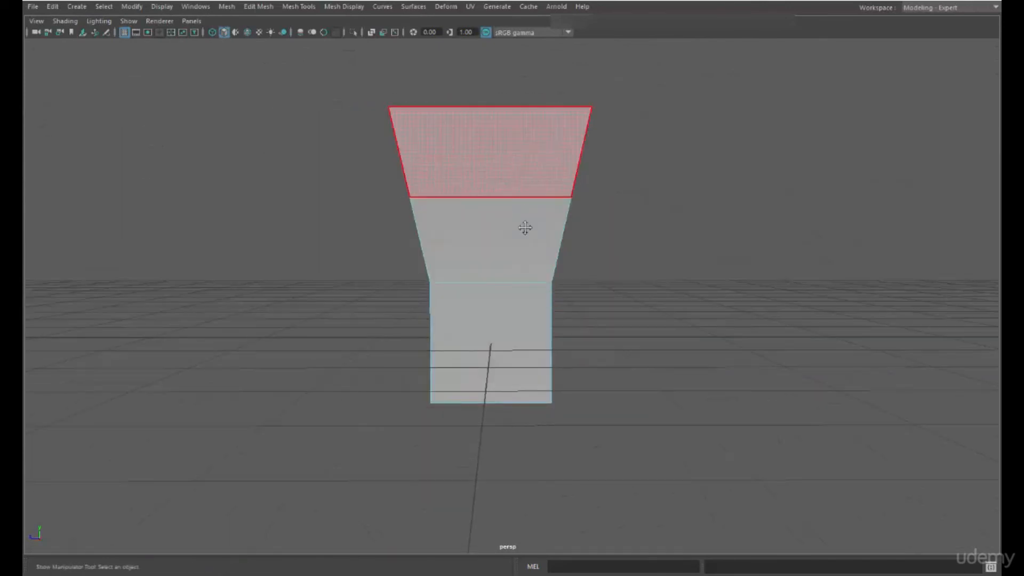
alt+middle_drag(524, 226, 530, 266)
drag(351, 127, 597, 251)
alt+drag(698, 293, 667, 320)
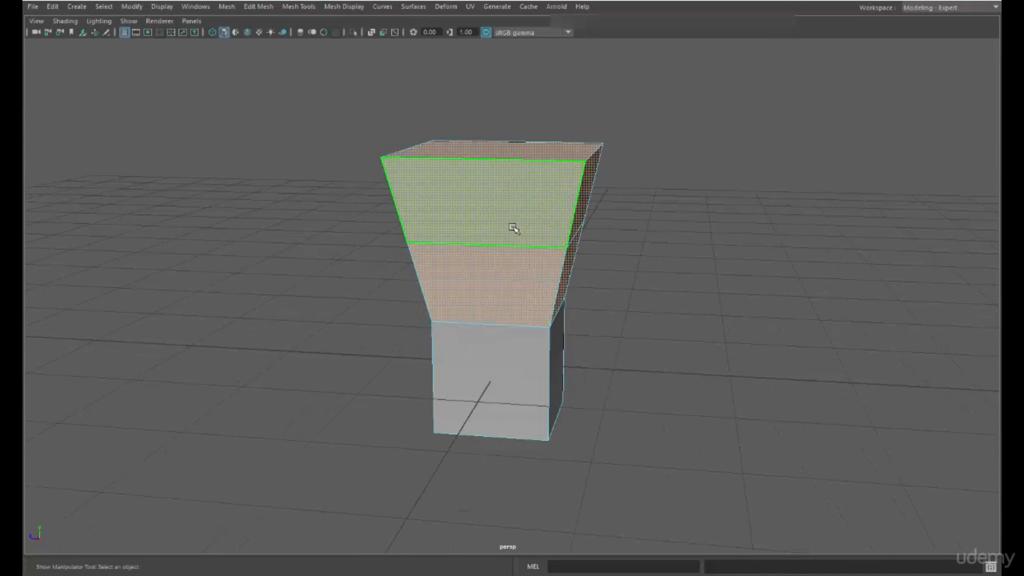
- Convert the selected faces to vertices and inspect the vertex tools marking menu
shift+right_click(533, 210)
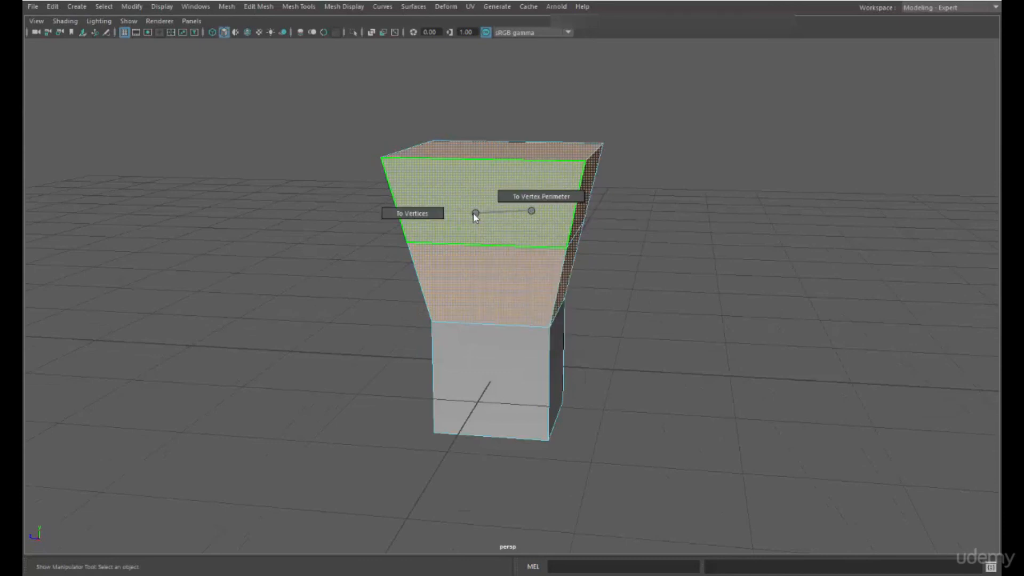
click(425, 213)
alt+drag(811, 354, 494, 247)
shift+right_click(520, 217)
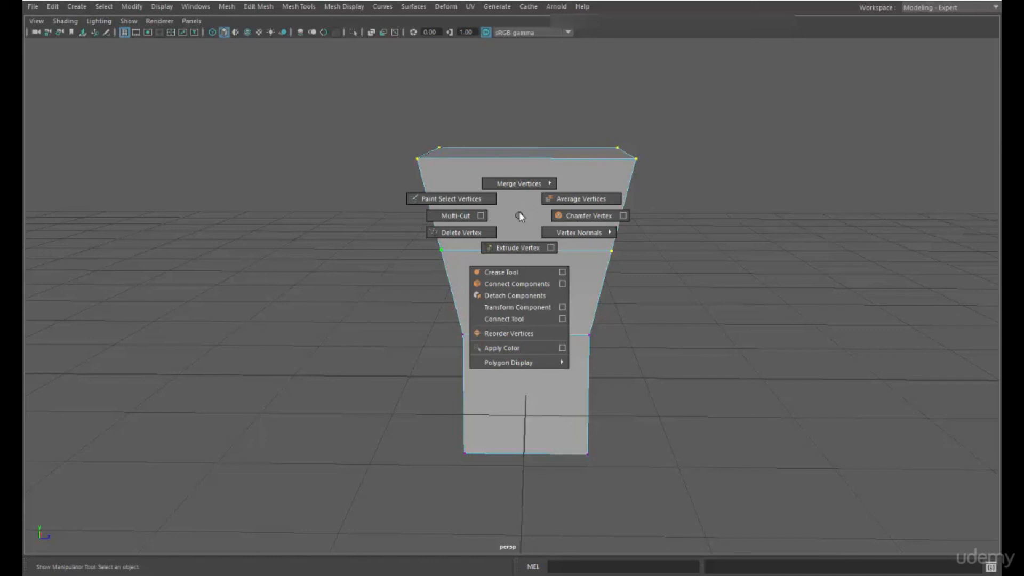
- Merge the four top vertices into a single point using Merge Vertices with a distance threshold of 5
alt+drag(665, 249, 738, 173)
shift+right_click(500, 109)
mouse_move(488, 72)
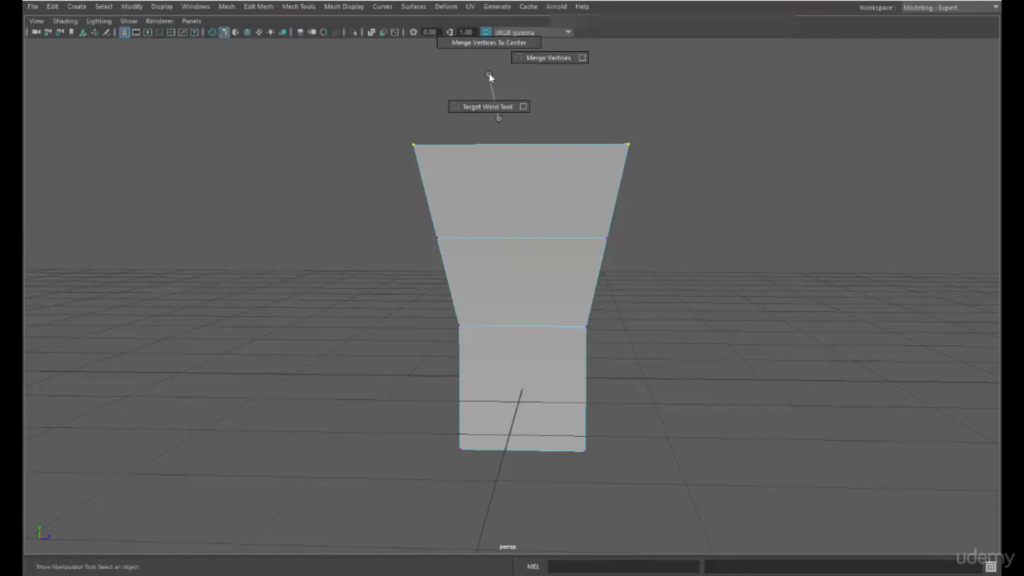
click(525, 63)
alt+drag(506, 129, 553, 171)
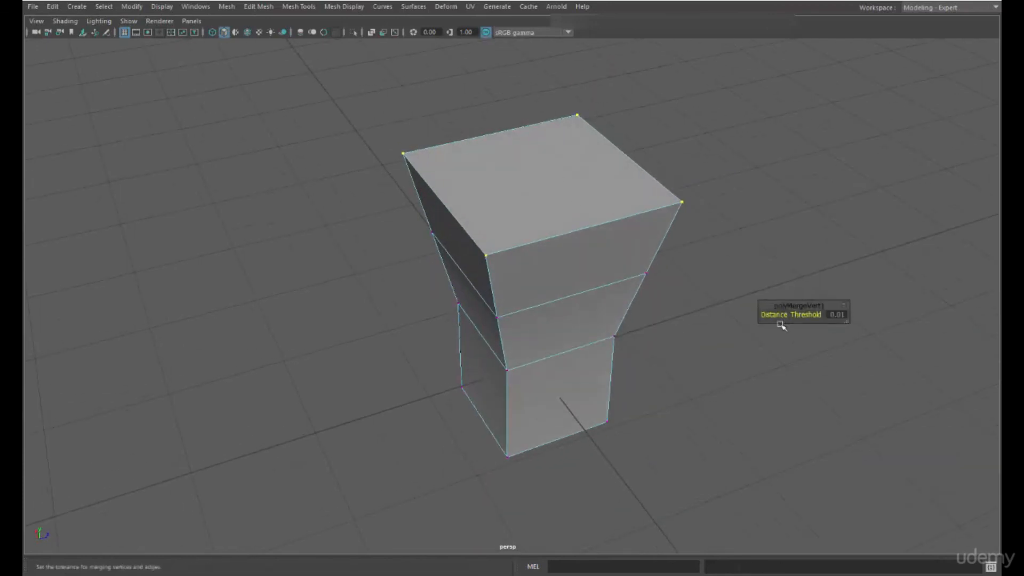
click(839, 315)
text(5)
key(Return)
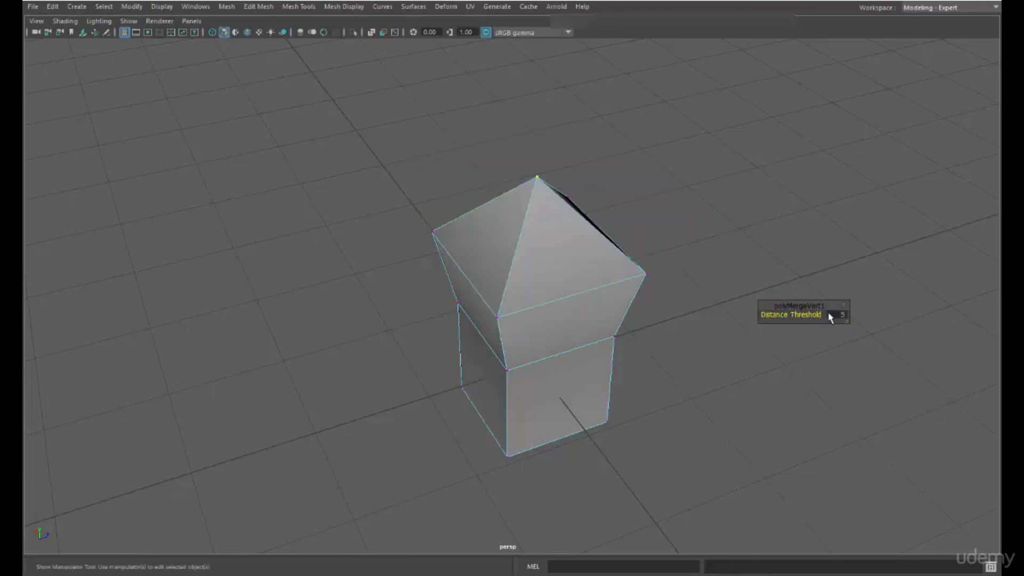
alt+drag(594, 354, 489, 368)
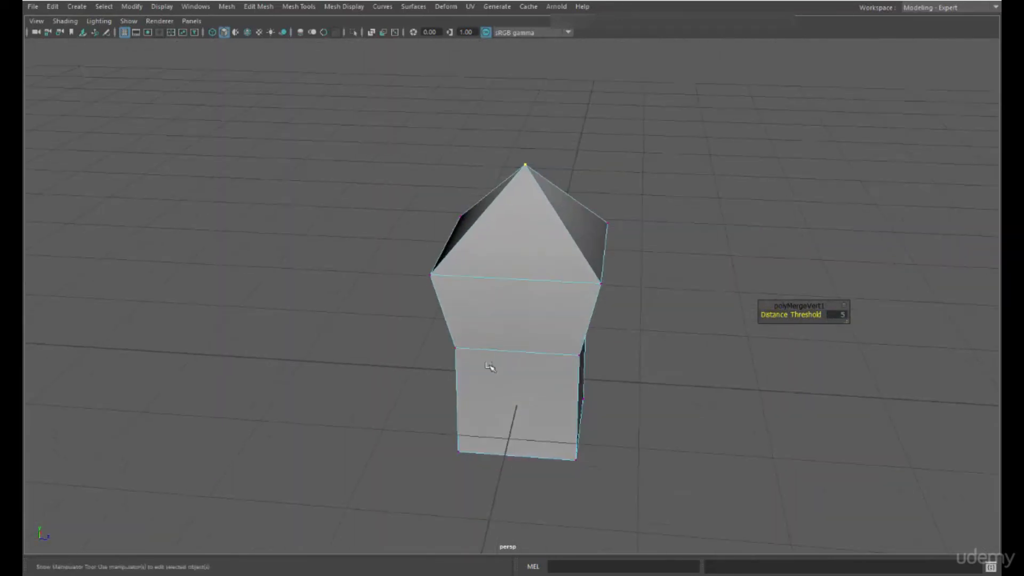
- Return the mesh to object mode and switch back to the Maya Classic workspace
right_drag(489, 368, 549, 265)
alt+drag(647, 291, 671, 300)
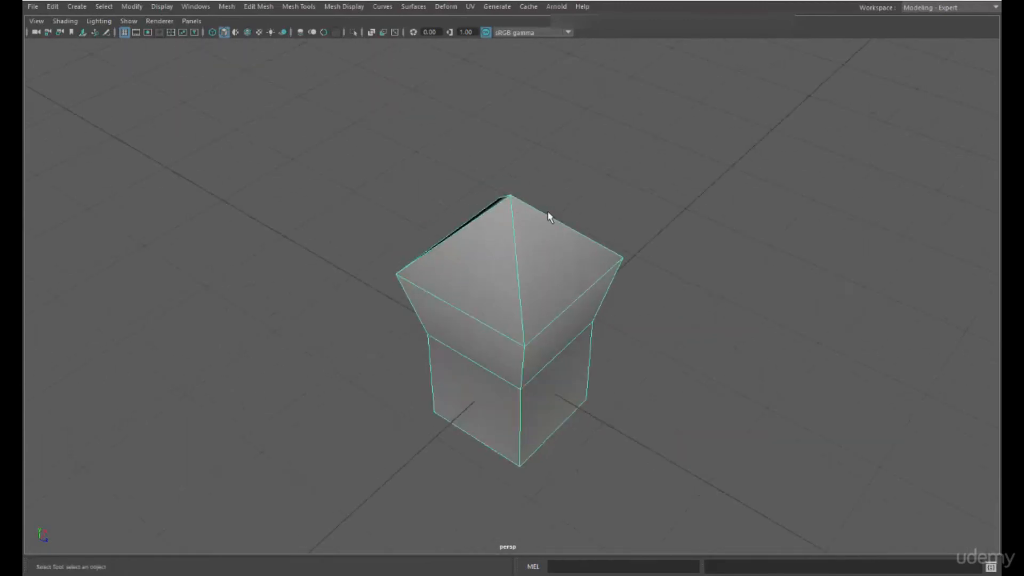
click(919, 11)
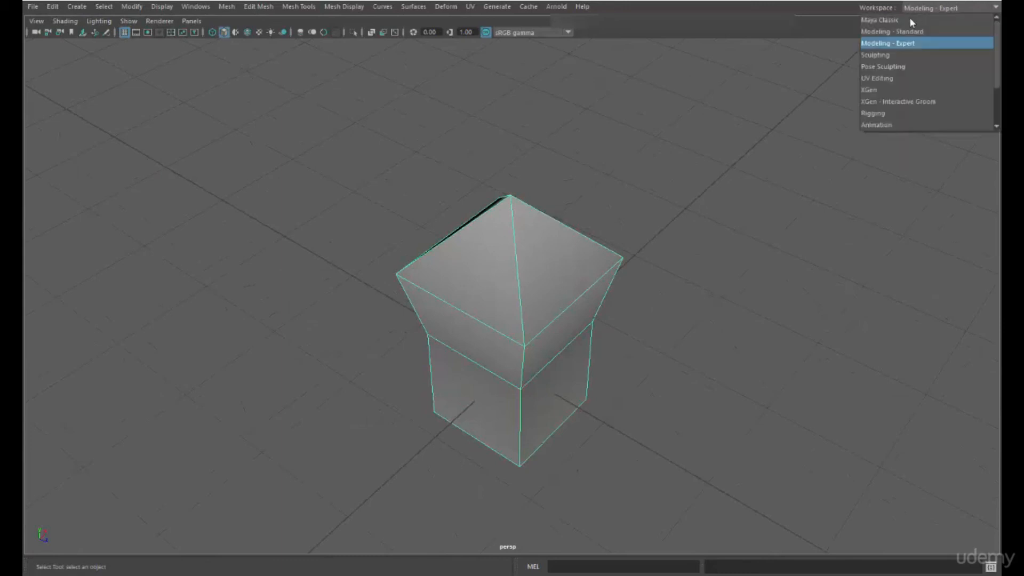
click(910, 18)
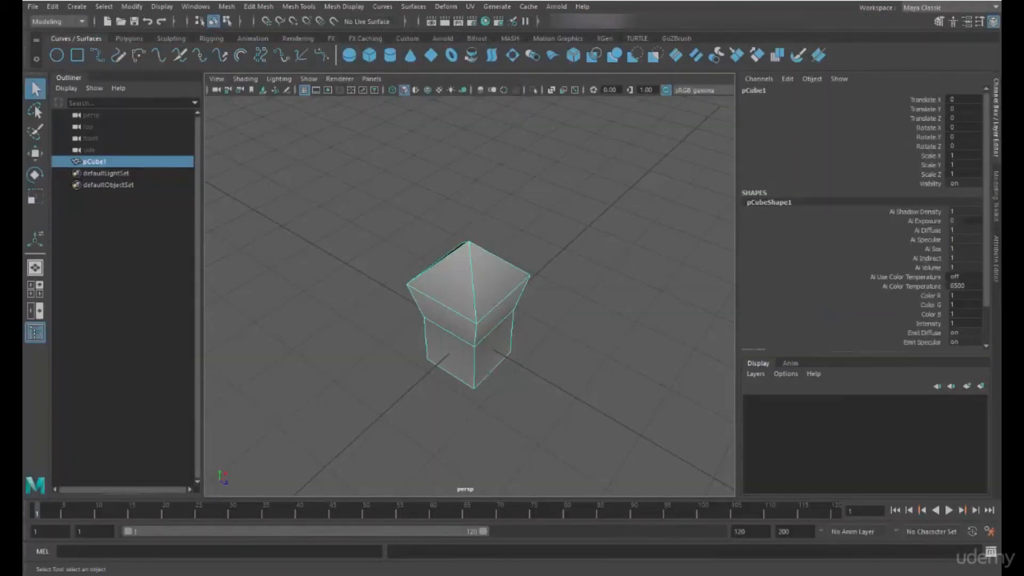